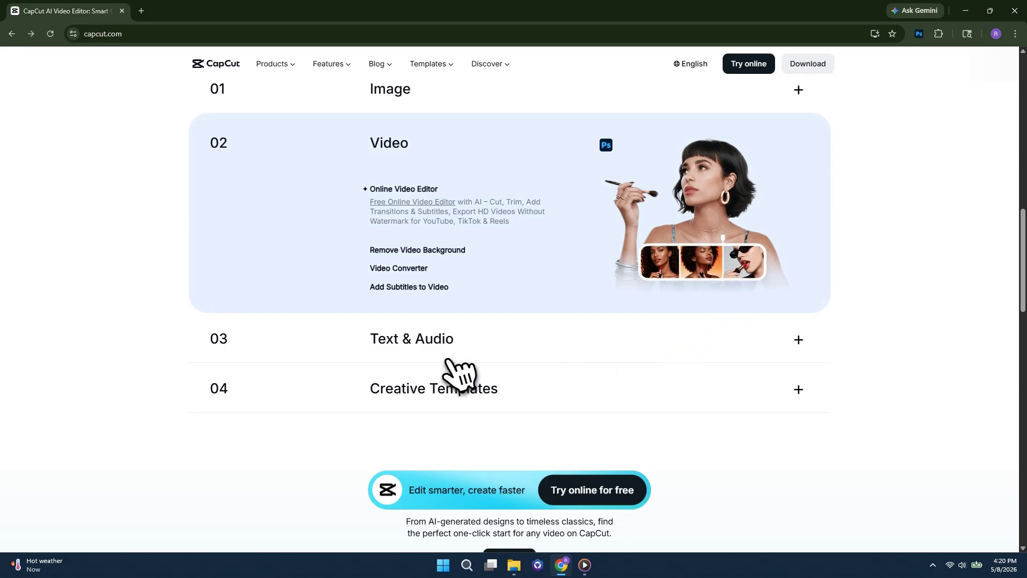
Look through the CapCut home page's feature overview and expand the Creative Templates section
scroll(395, 294, "down", 2)
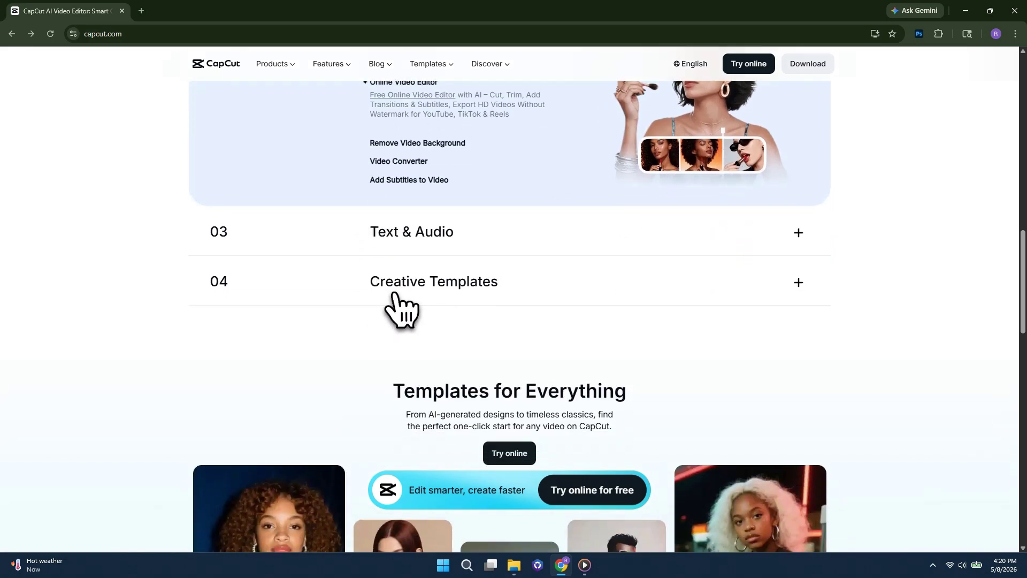
left_click(407, 289)
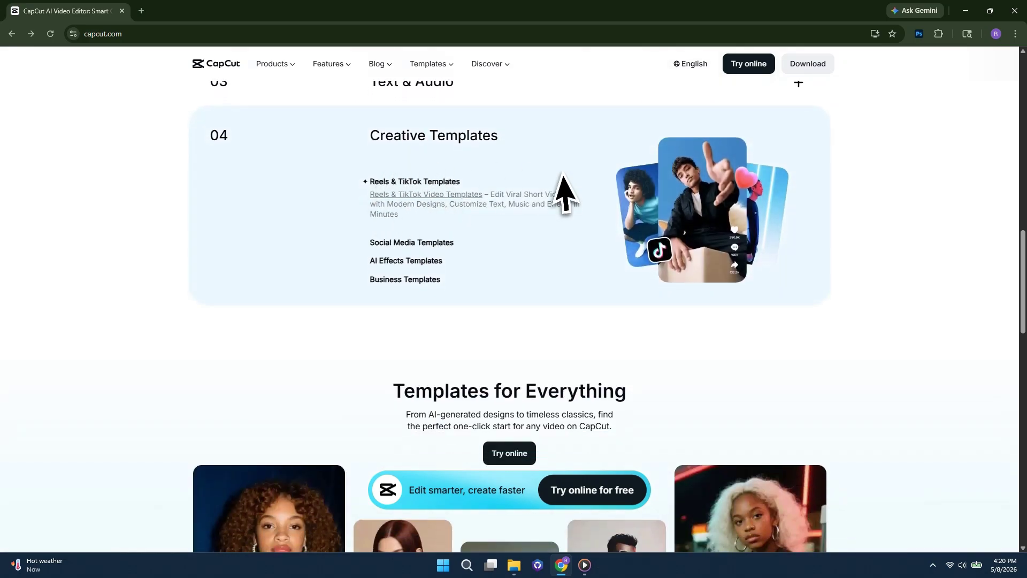
scroll(935, 503, "up", 15)
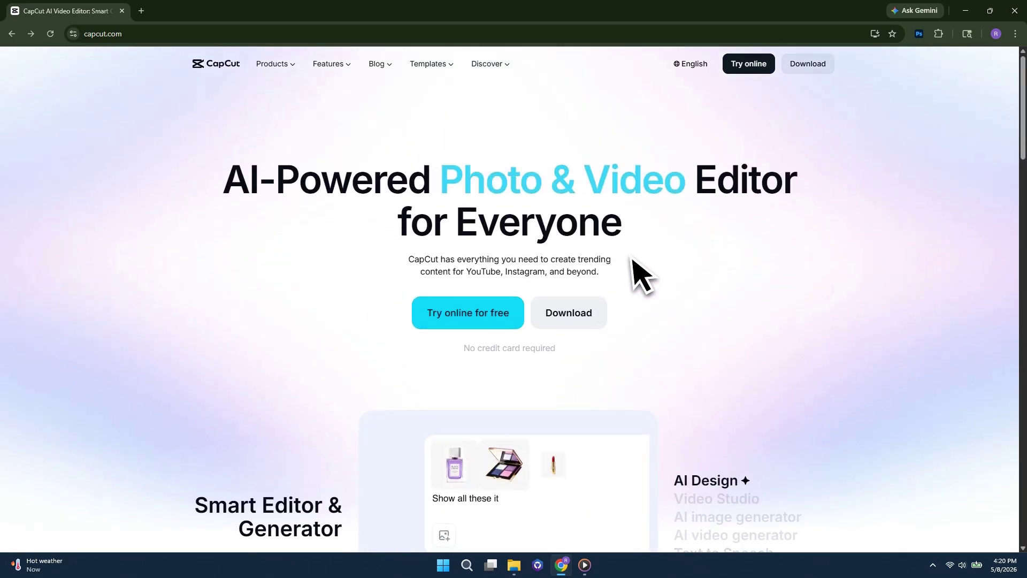
Open the website's social media templates and look through the trending ones
mouse_move(412, 67)
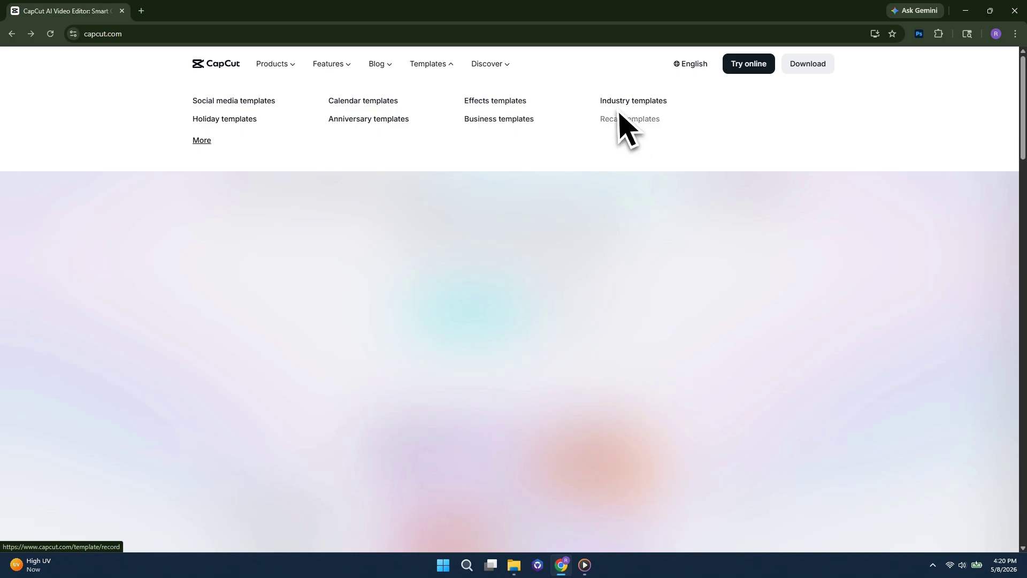
left_click(252, 101)
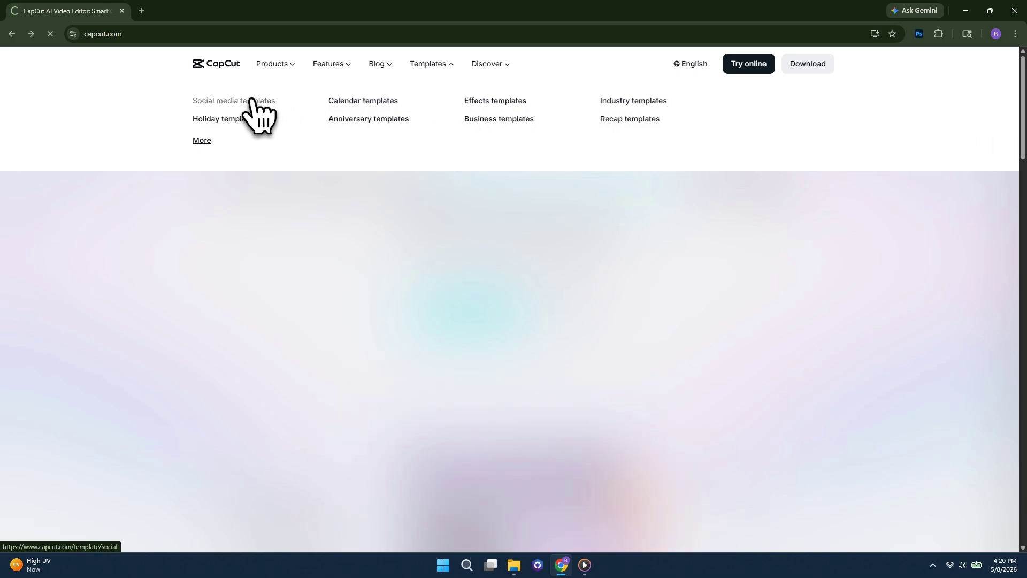
scroll(251, 321, "down", 5)
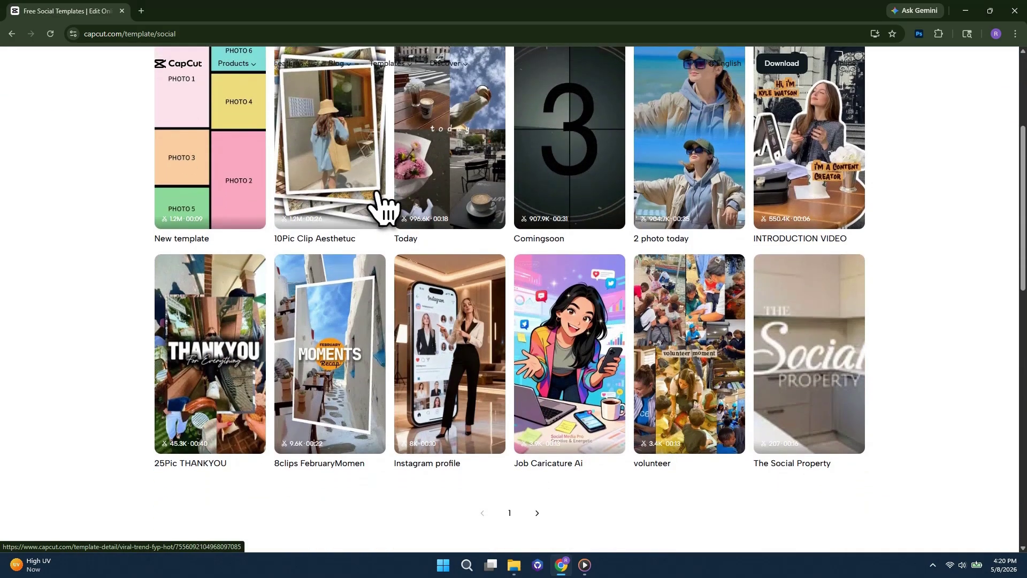
scroll(420, 362, "down", 2)
scroll(291, 360, "up", 6)
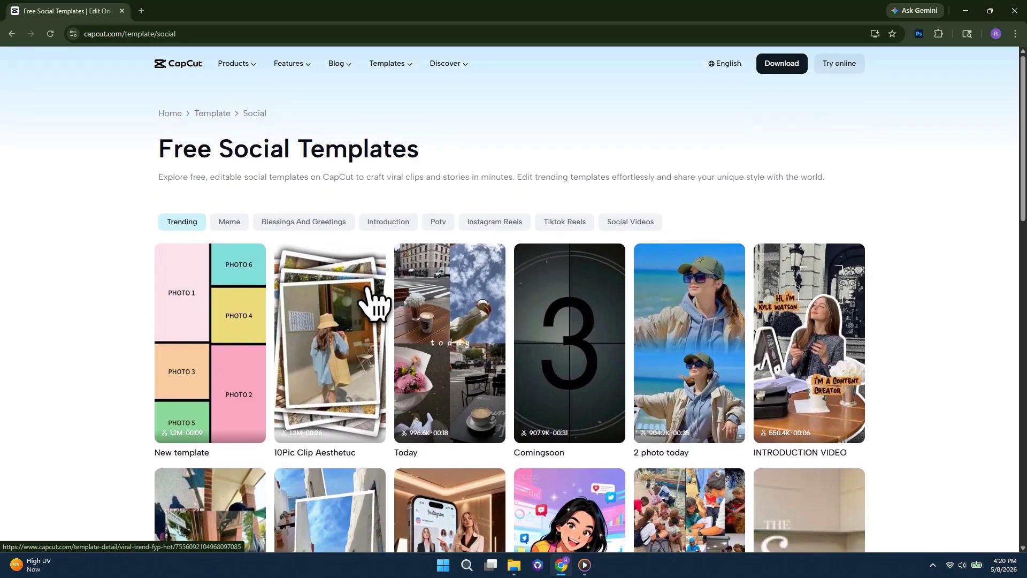
Browse the Meme category of the social templates and open the Introduction category
left_click(266, 225)
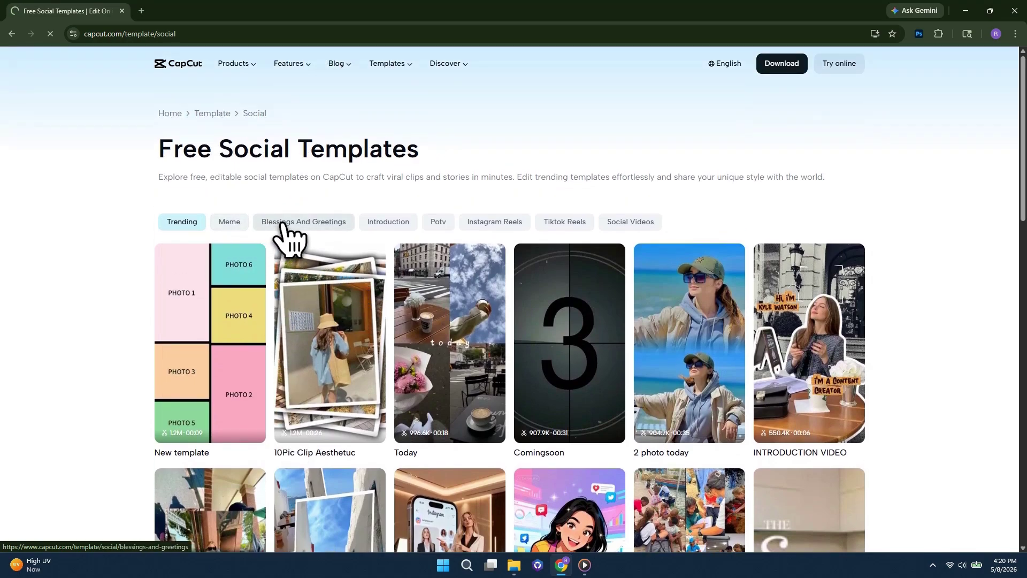
scroll(765, 374, "down", 2)
scroll(555, 420, "down", 5)
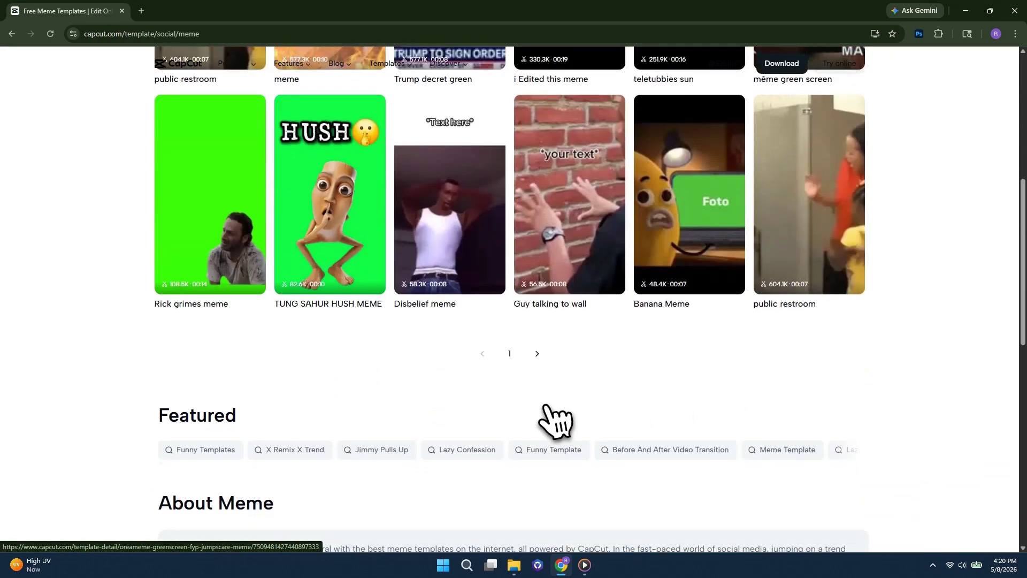
scroll(300, 413, "up", 8)
left_click(378, 229)
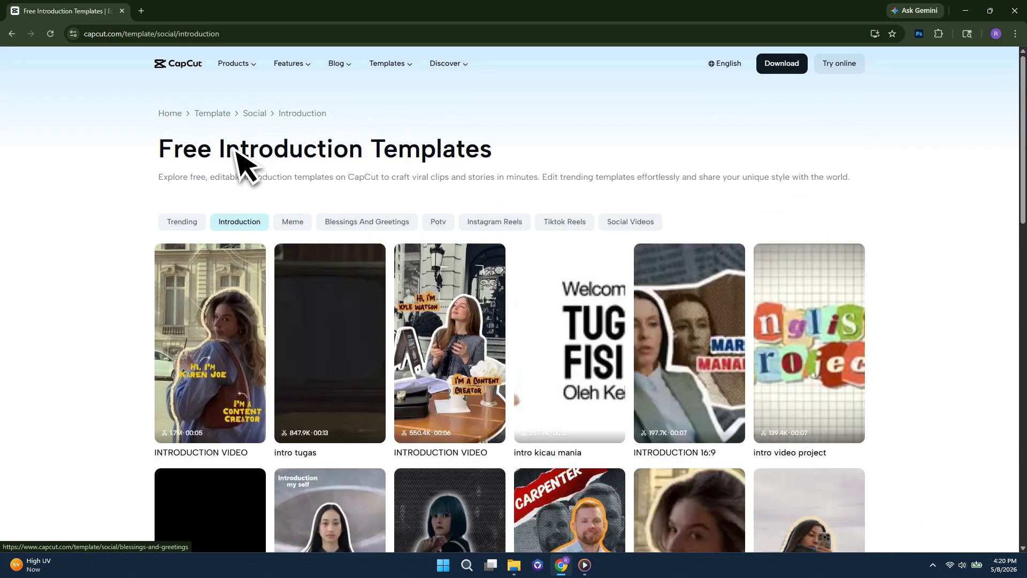
Return to the CapCut home page, view the online editor's sign-in options and dismiss them
key("alt+Left")
left_click(12, 34)
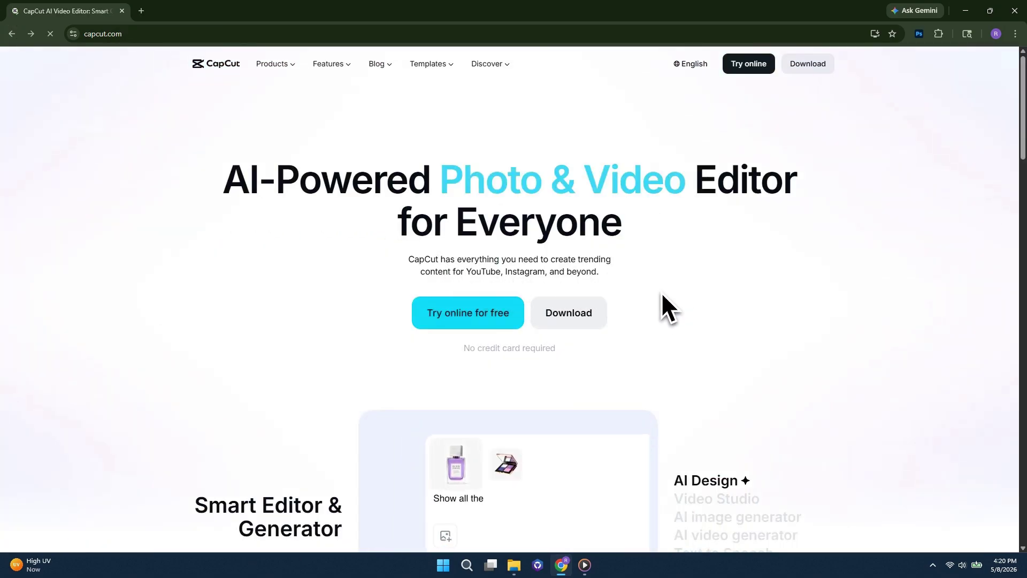
left_click(752, 67)
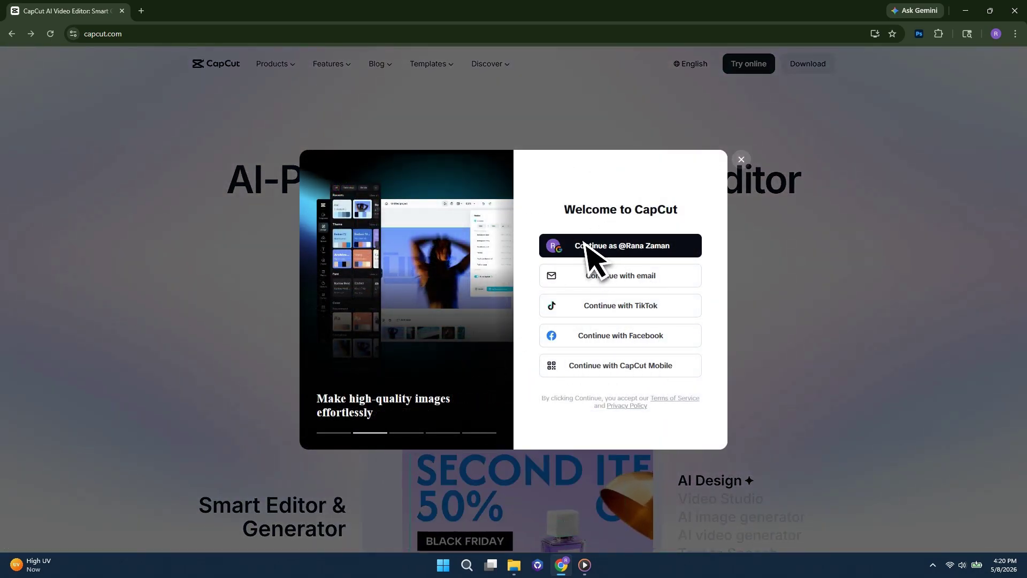
left_click(741, 160)
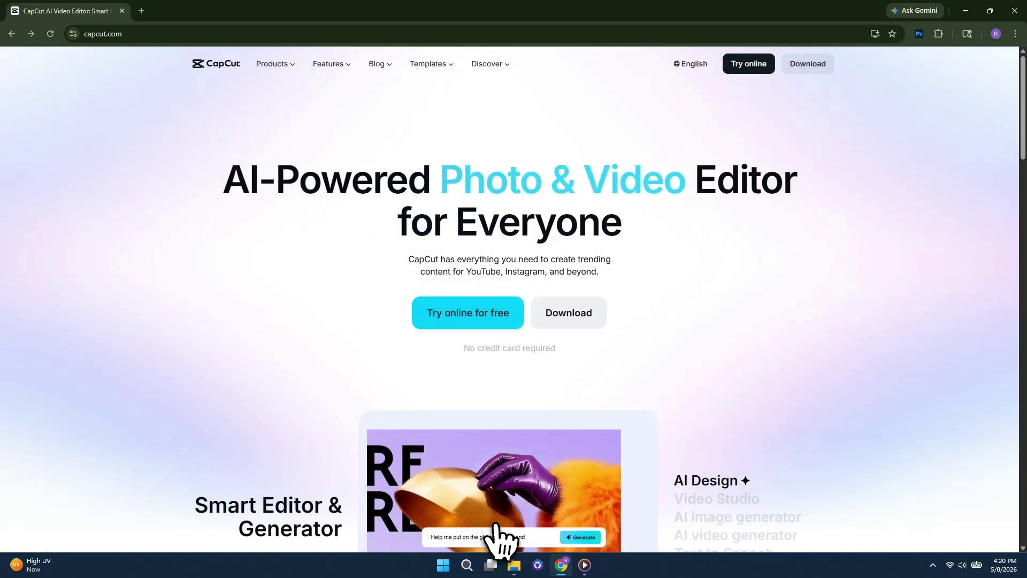
Search Windows for "cap" and launch the CapCut desktop app
left_click(467, 565)
type("cap")
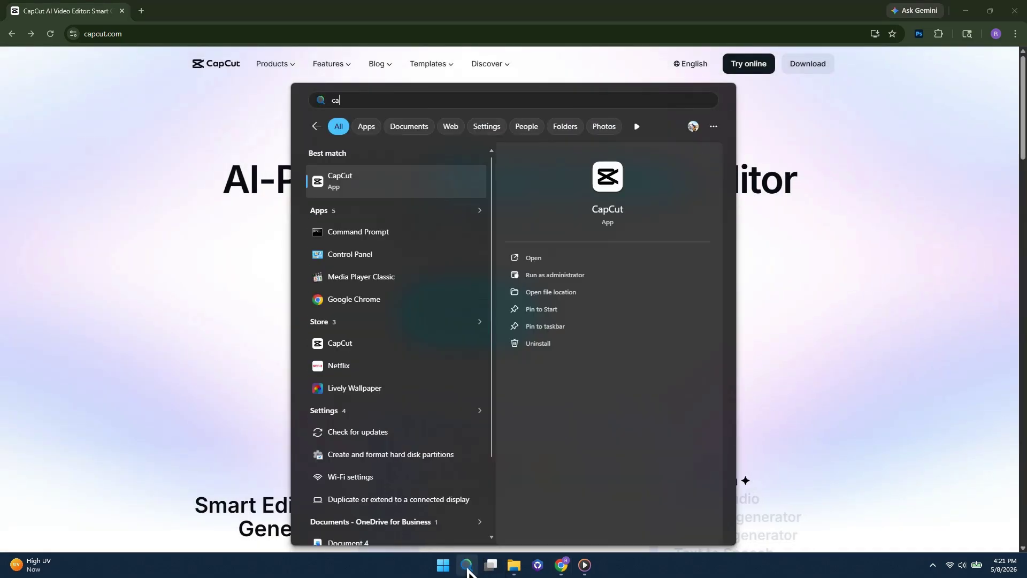
left_click(369, 189)
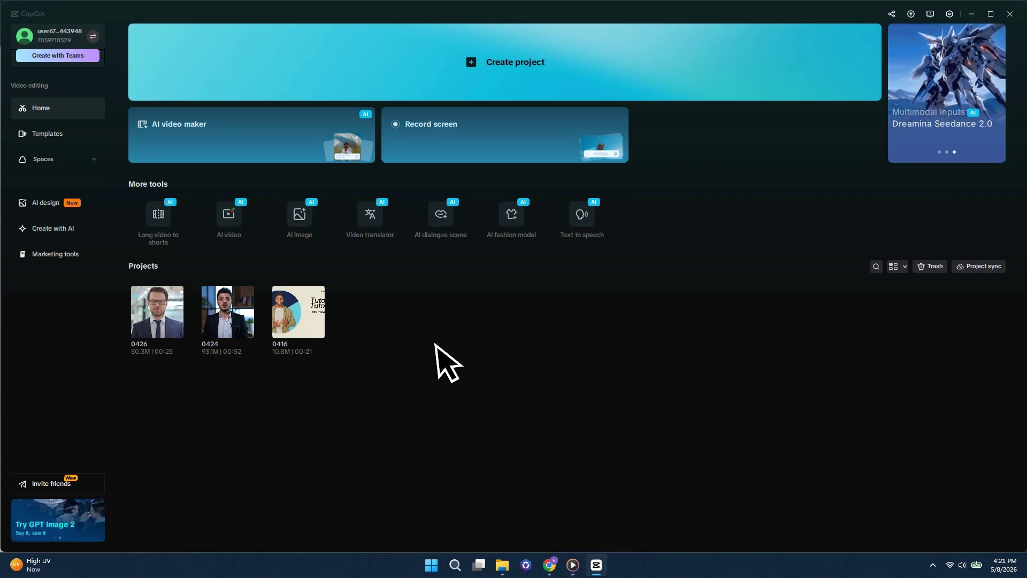
Open the desktop app's template gallery and examine the available For you templates
left_click(39, 136)
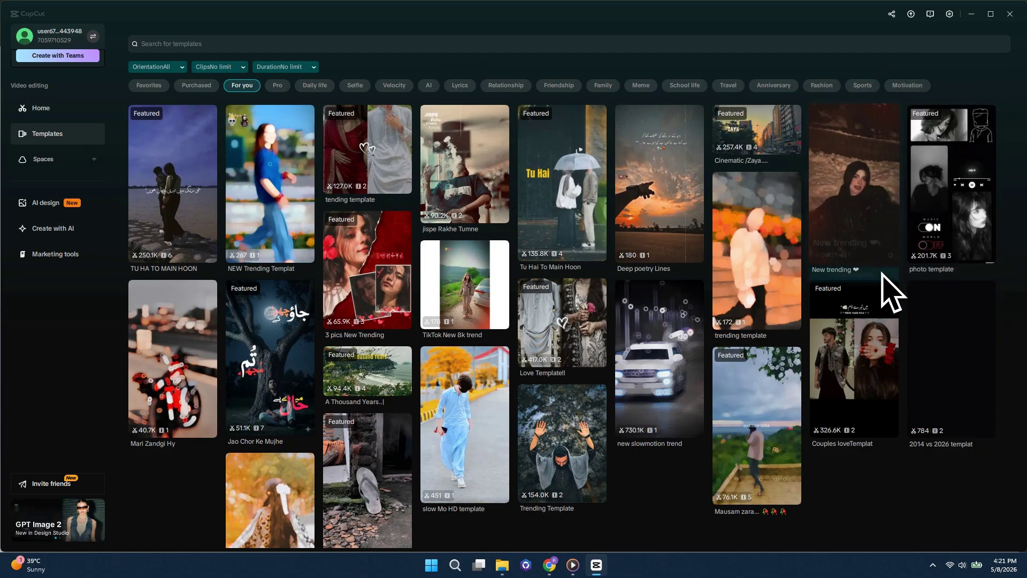
scroll(883, 286, "down", 2)
scroll(867, 401, "down", 2)
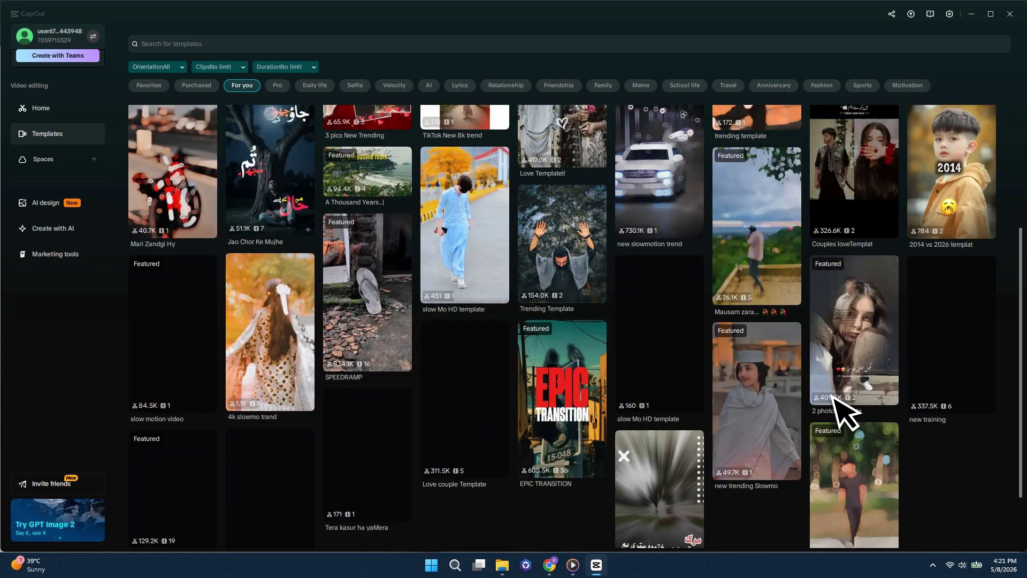
scroll(530, 412, "down", 1)
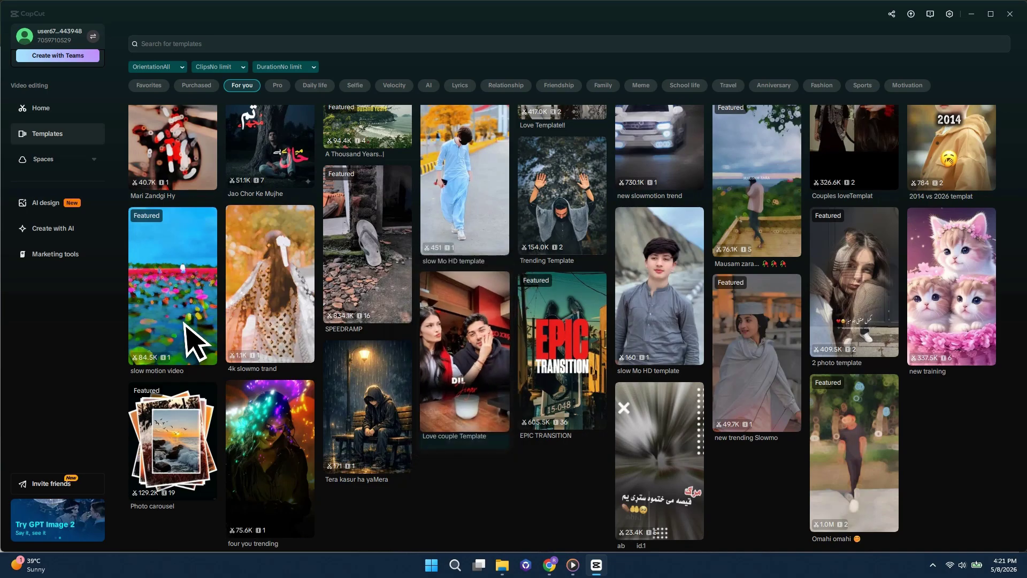
scroll(182, 342, "down", 3)
scroll(190, 383, "down", 1)
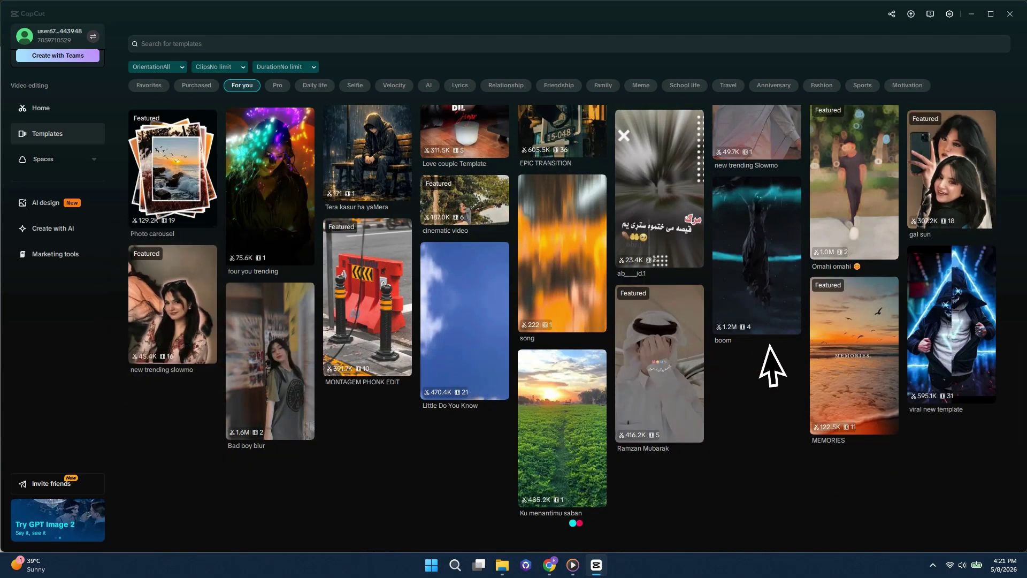
scroll(870, 348, "down", 1)
scroll(877, 370, "down", 1)
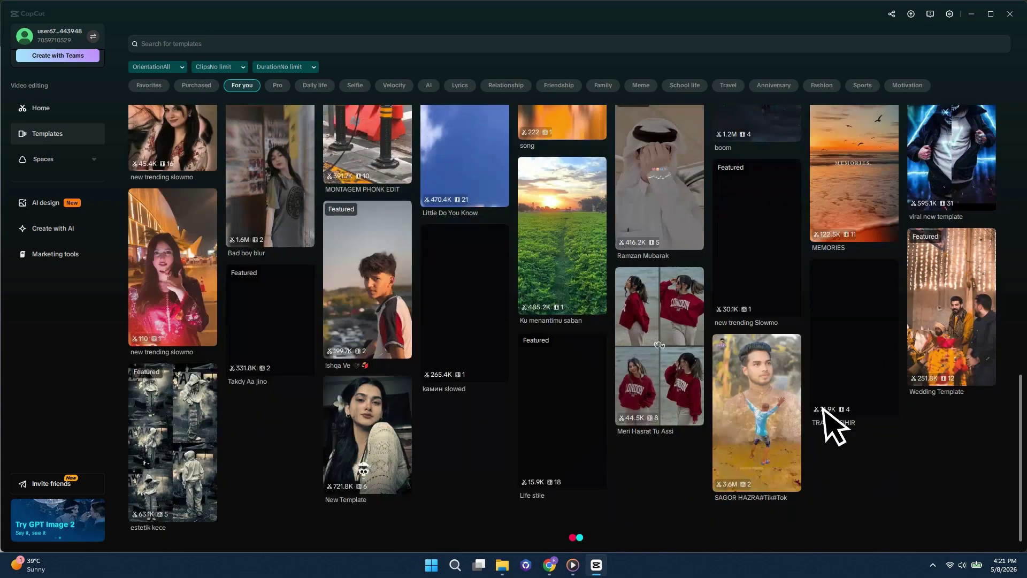
scroll(191, 358, "up", 1)
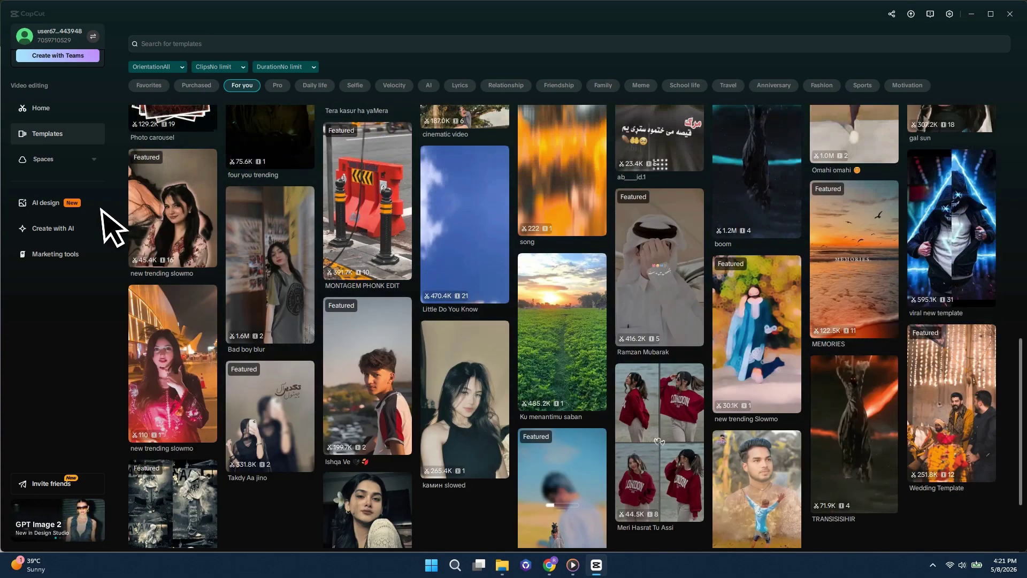
Create a new video project from the home screen and open its stock media library
left_click(44, 112)
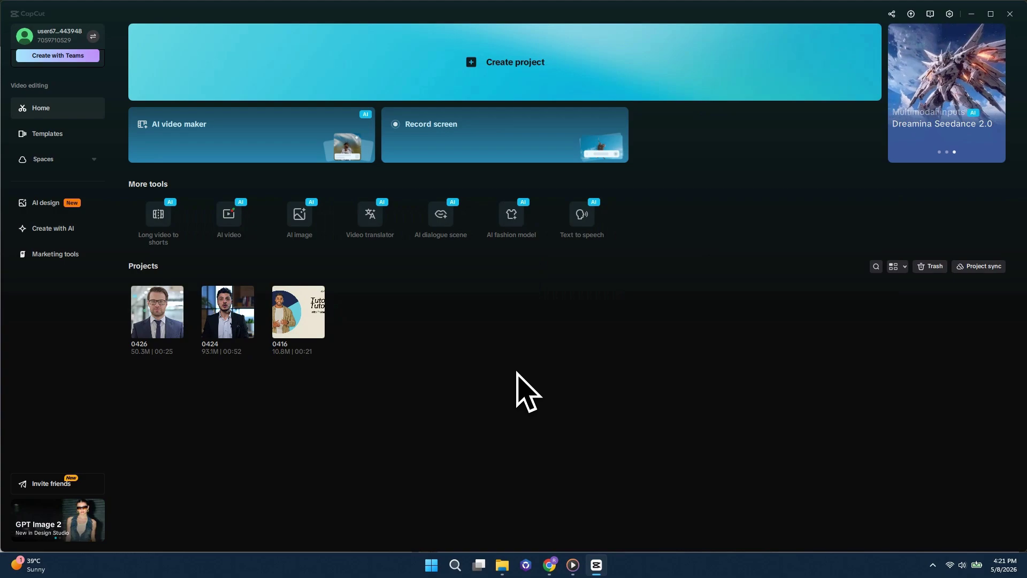
left_click(472, 63)
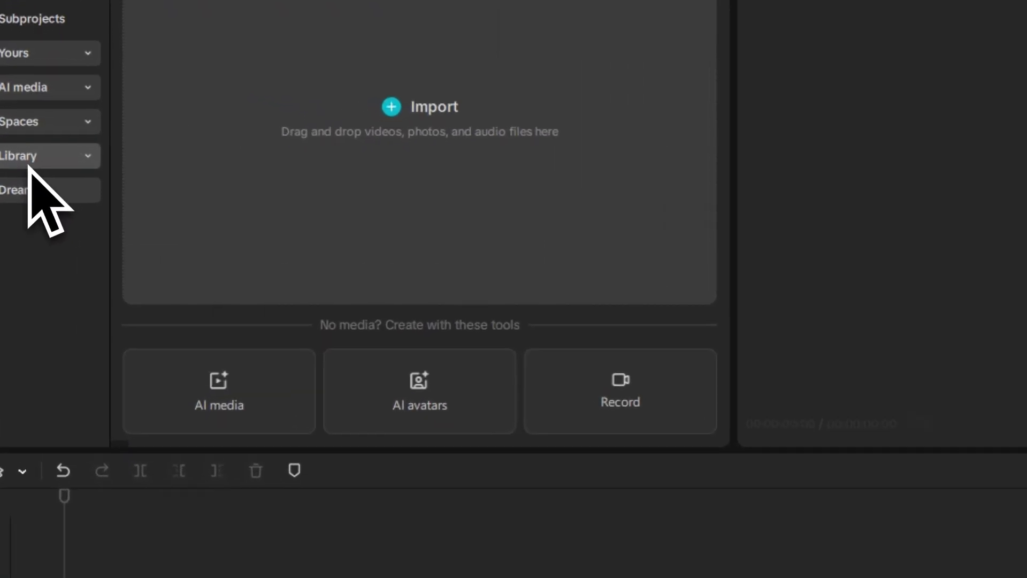
left_click(26, 160)
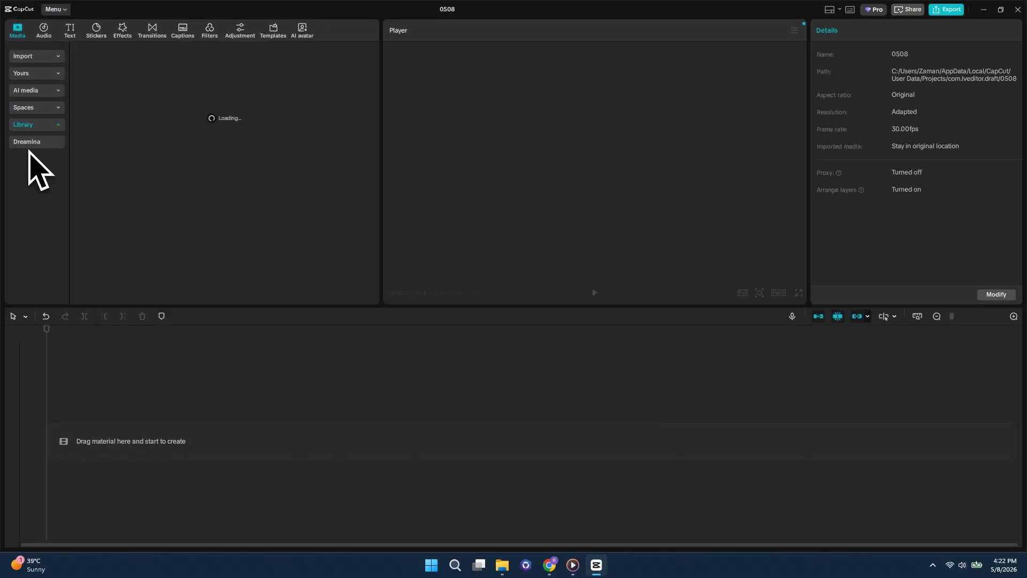
Search the stock library for "youtube welcome" using the recent search
scroll(286, 218, "down", 1)
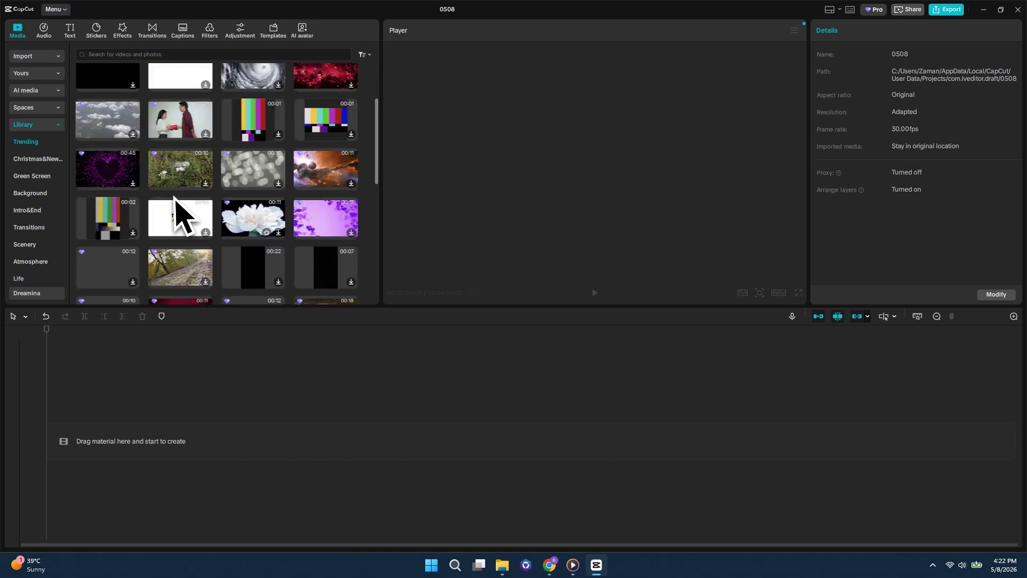
scroll(175, 196, "up", 2)
left_click(132, 55)
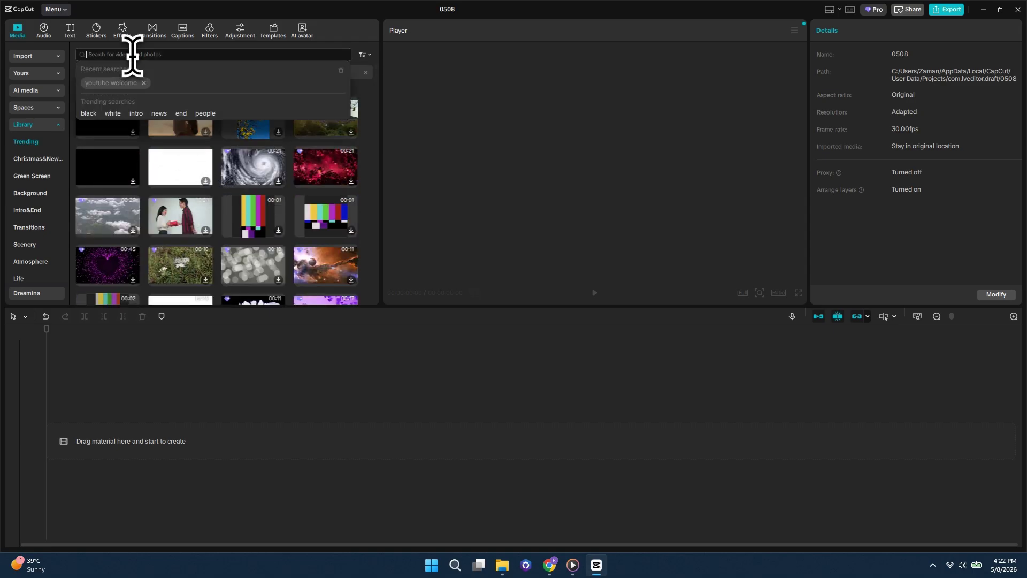
left_click(114, 83)
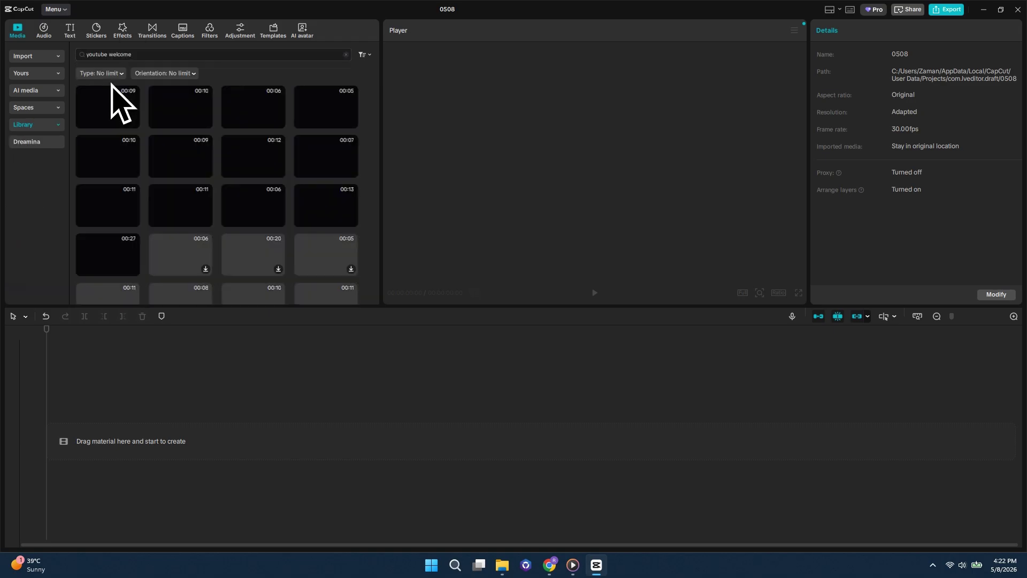
Add the 10-second pink and blue neon Welcome clip to the start of the timeline and preview it
scroll(271, 286, "down", 5)
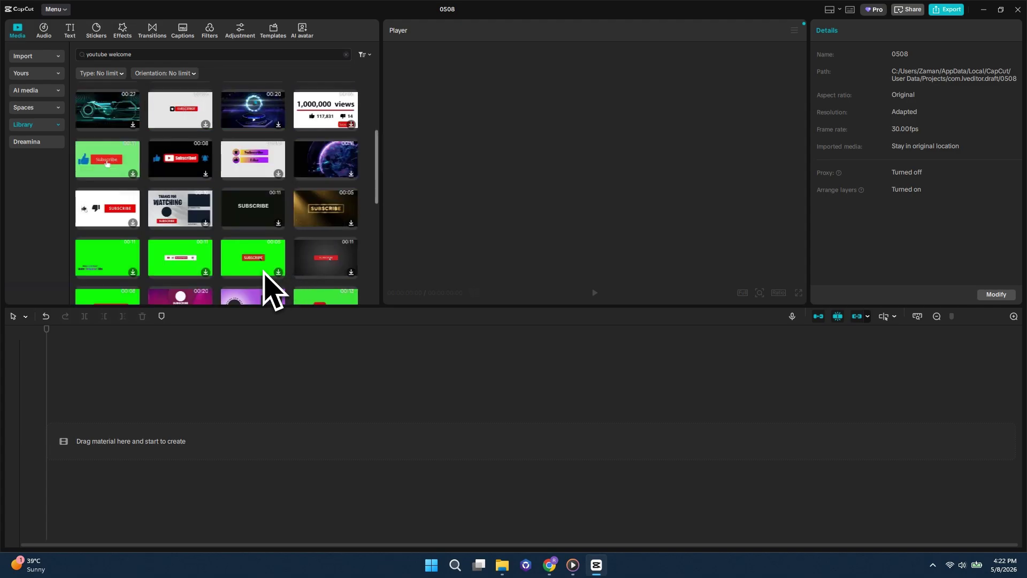
scroll(120, 280, "up", 5)
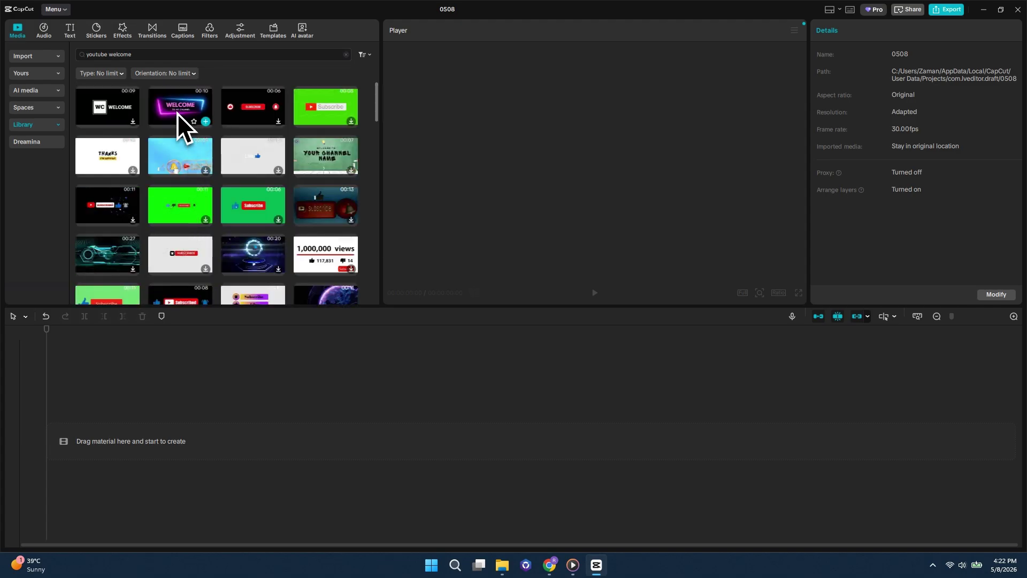
left_click_drag(178, 114, 125, 435)
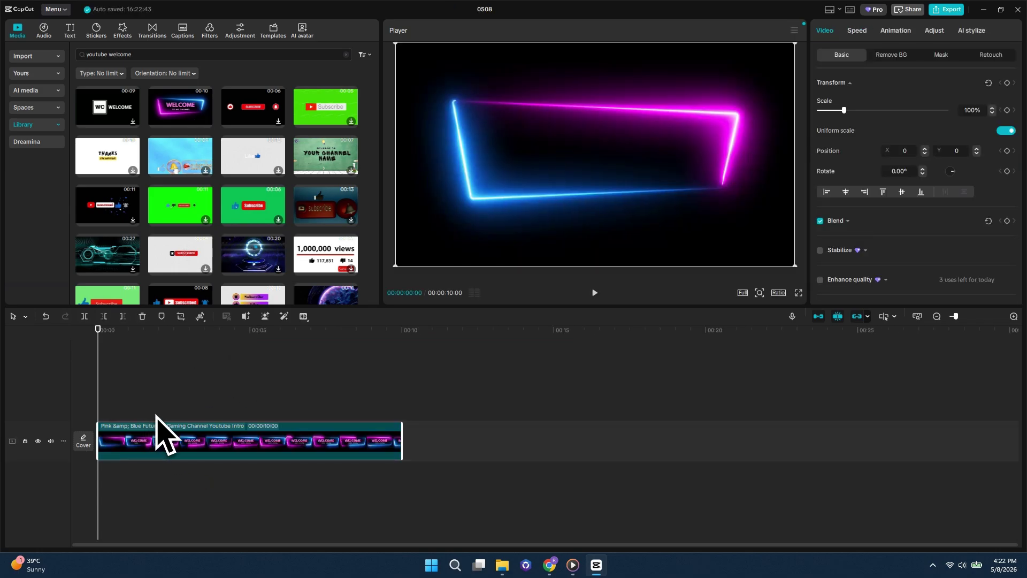
key("space")
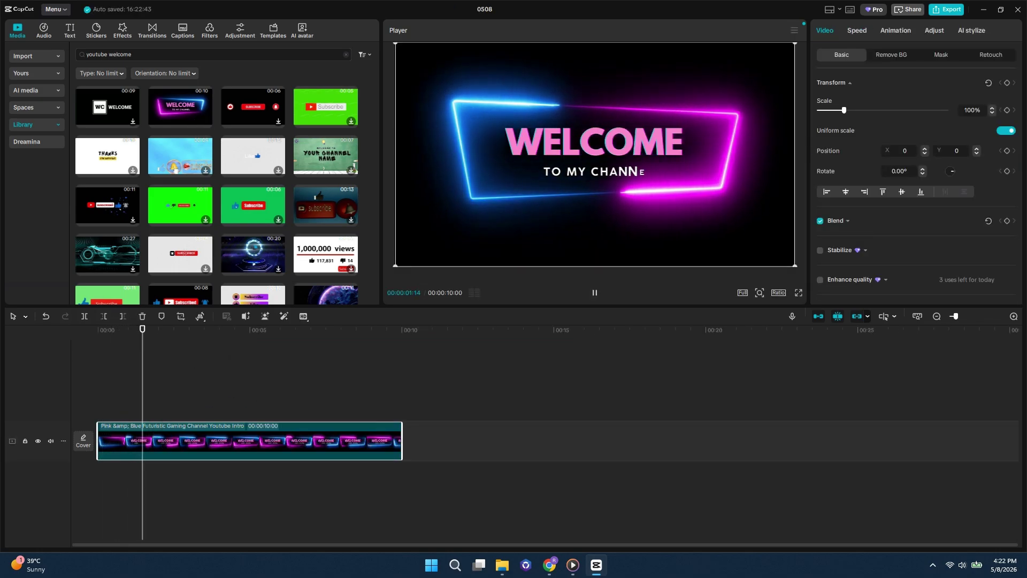
key("space")
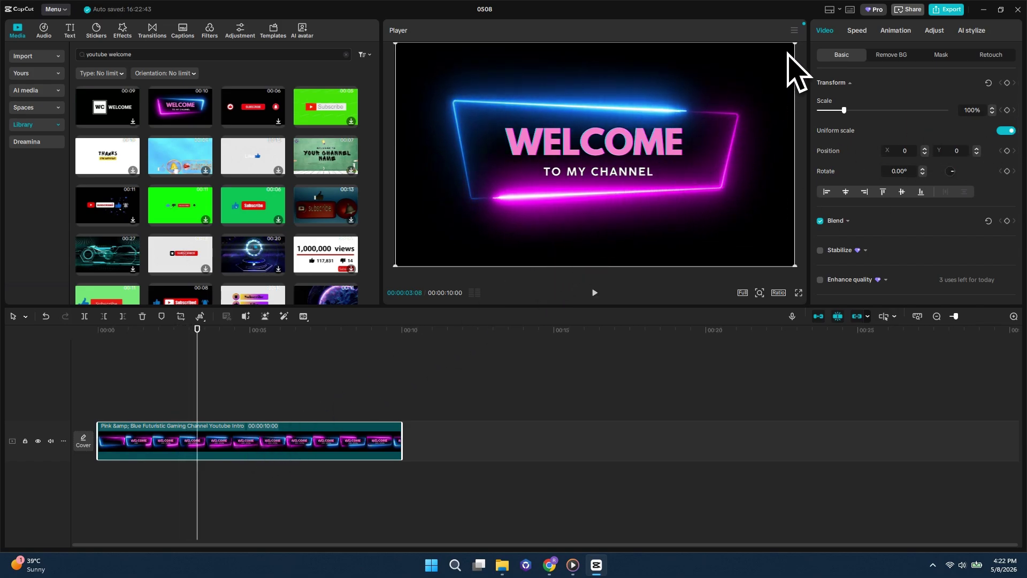
Scale the Welcome clip down to about 51% and move it to the upper centre of the frame, at about Y 465
scroll(774, 58, "down", 10)
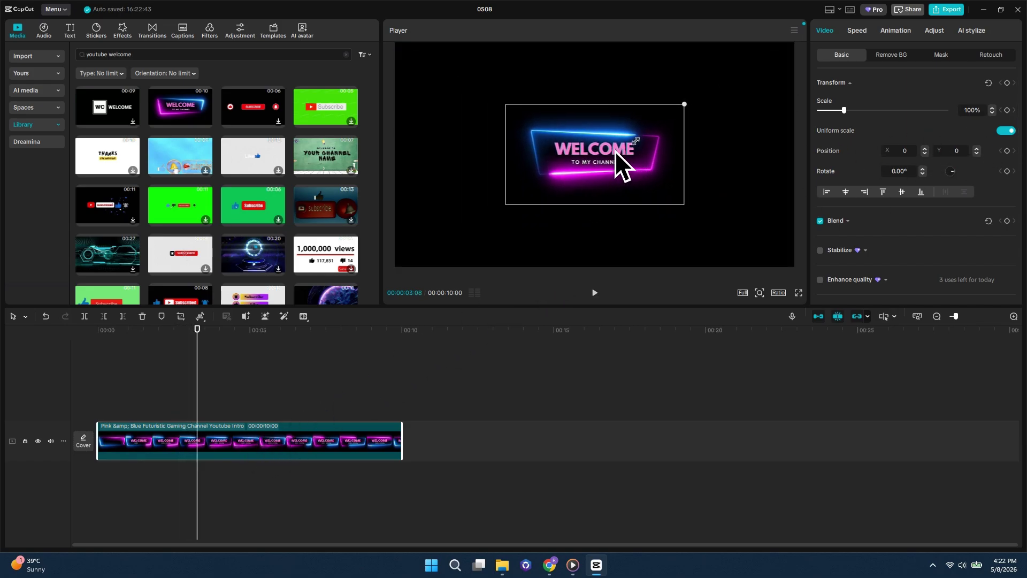
left_click_drag(617, 155, 610, 95)
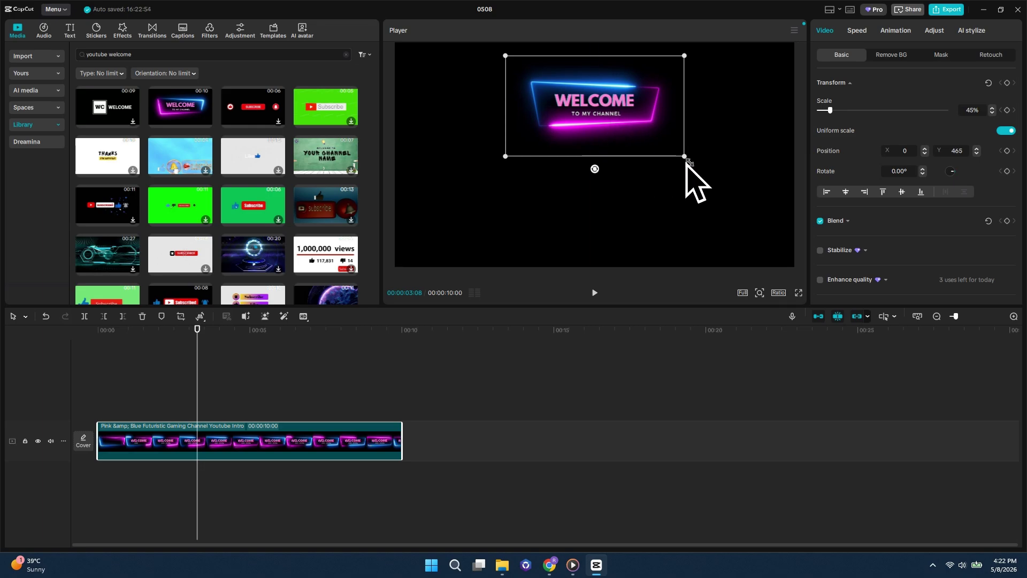
left_click_drag(685, 158, 701, 178)
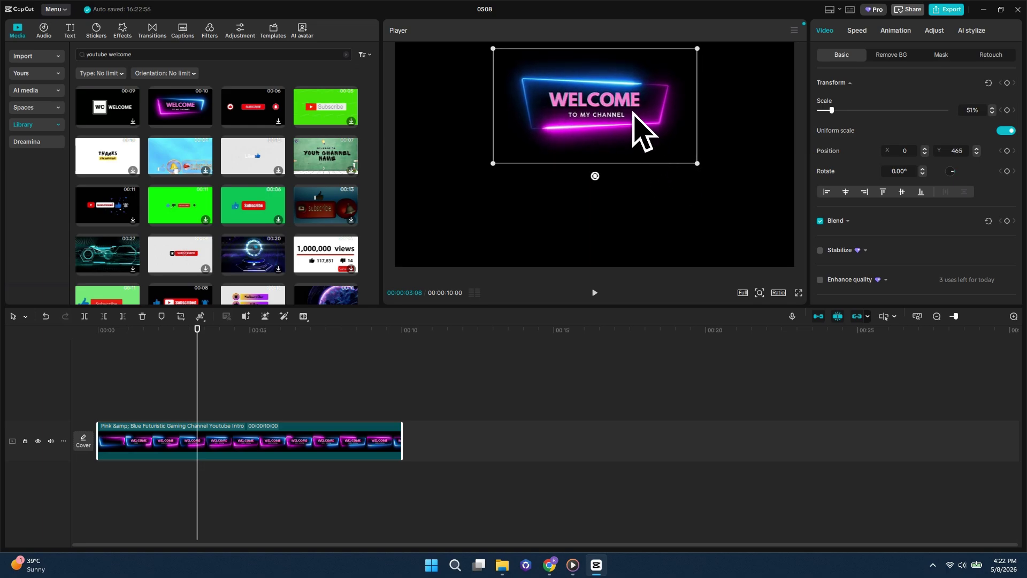
Move the Welcome clip down slightly in the frame to Y 365 and show the frame at 3:18
mouse_move(634, 113)
left_mouse_down()
mouse_move(615, 128)
mouse_move(630, 123)
left_mouse_up()
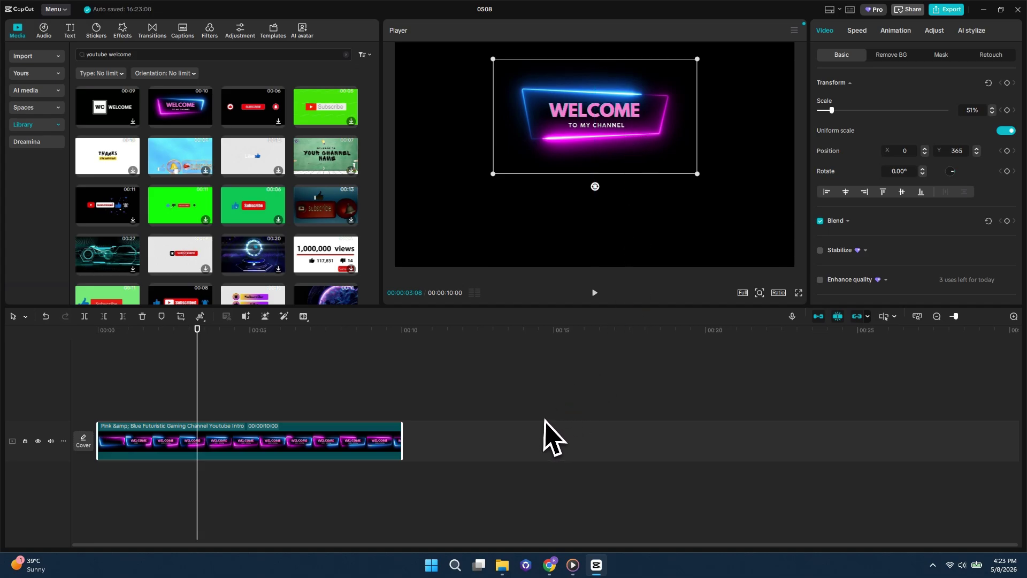
left_click(444, 395)
left_click(207, 342)
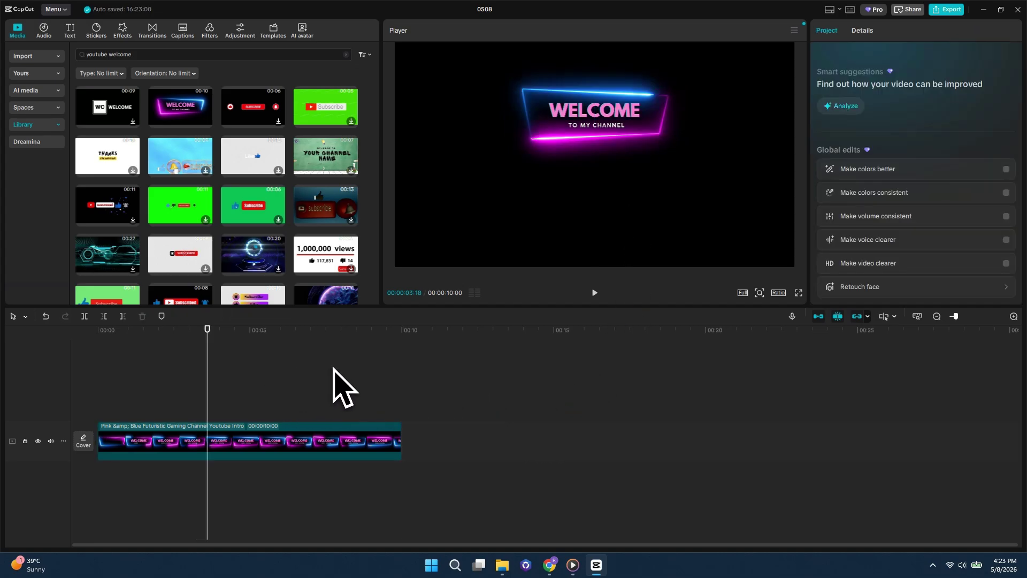
Import the shax finds phone background.png image, place it above the Welcome clip from the timeline start, and extend it to 9:02
left_click(38, 56)
left_click(211, 142)
double_click(126, 134)
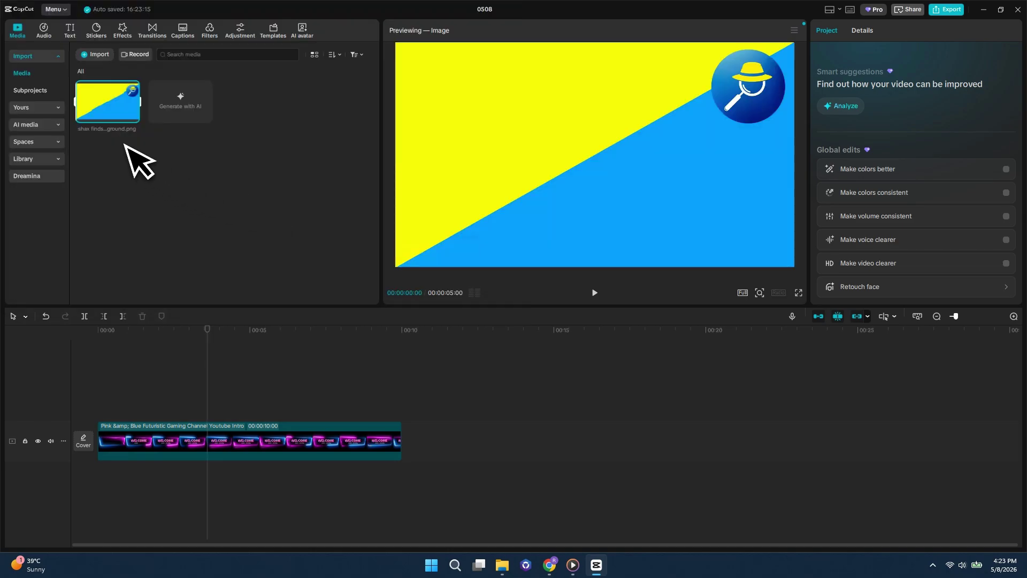
left_click_drag(180, 242, 101, 409)
left_click_drag(319, 408, 374, 405)
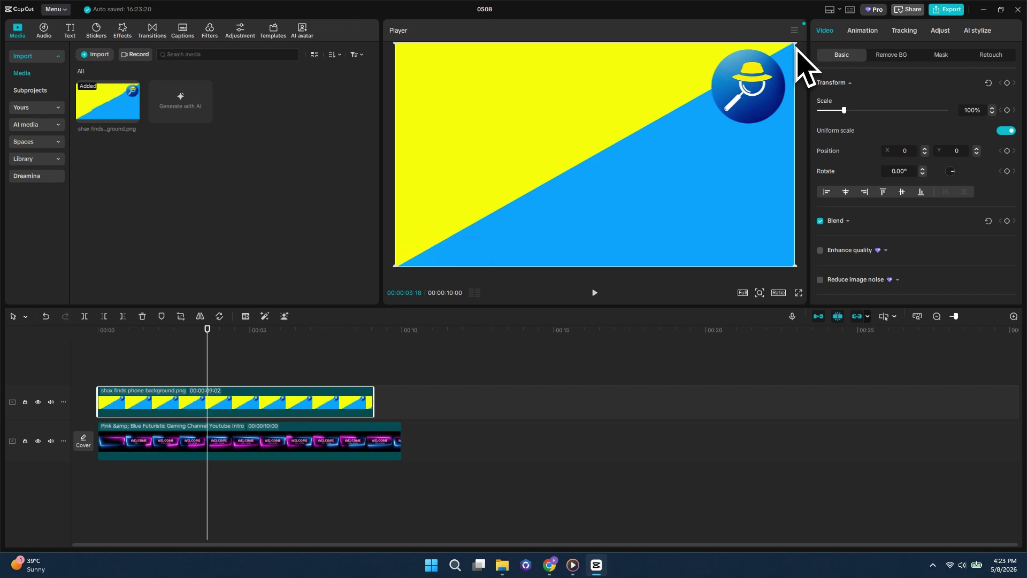
Scale the background image to 44% and centre it in the frame's lower half, with the Welcome clip raised to Y 455 above it
left_click_drag(798, 47, 615, 143)
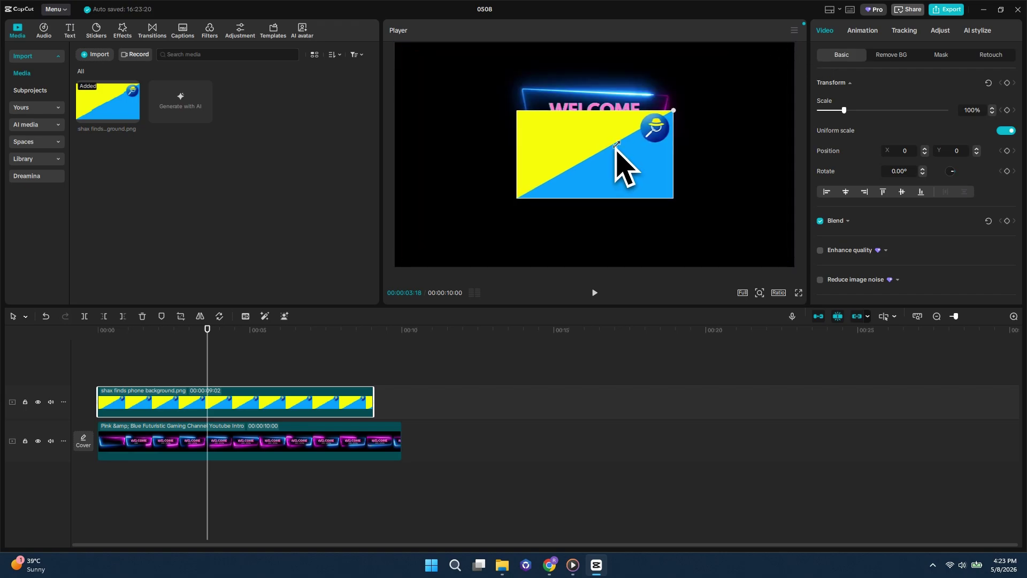
left_click_drag(603, 196, 606, 206)
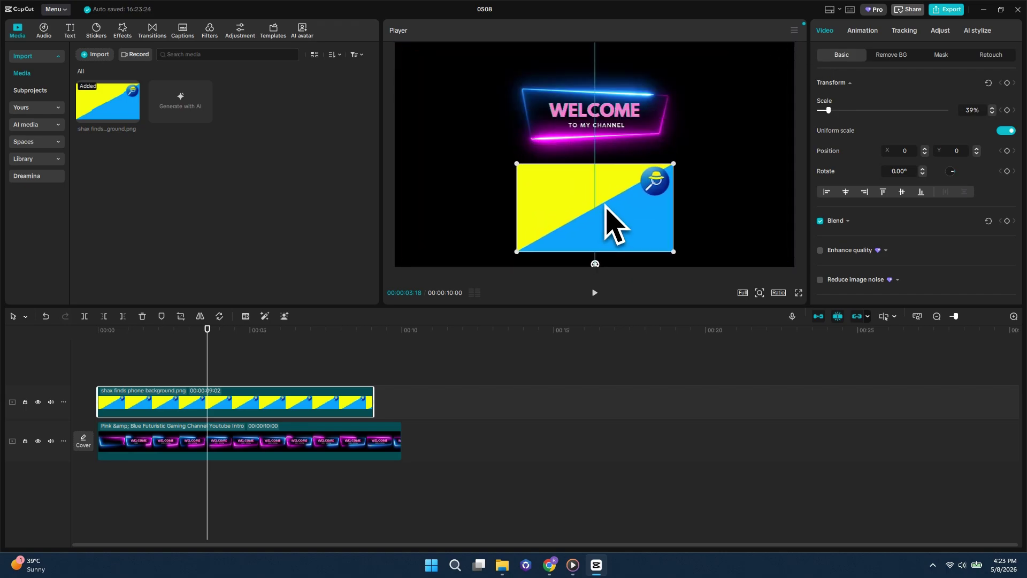
left_click_drag(670, 256, 688, 270)
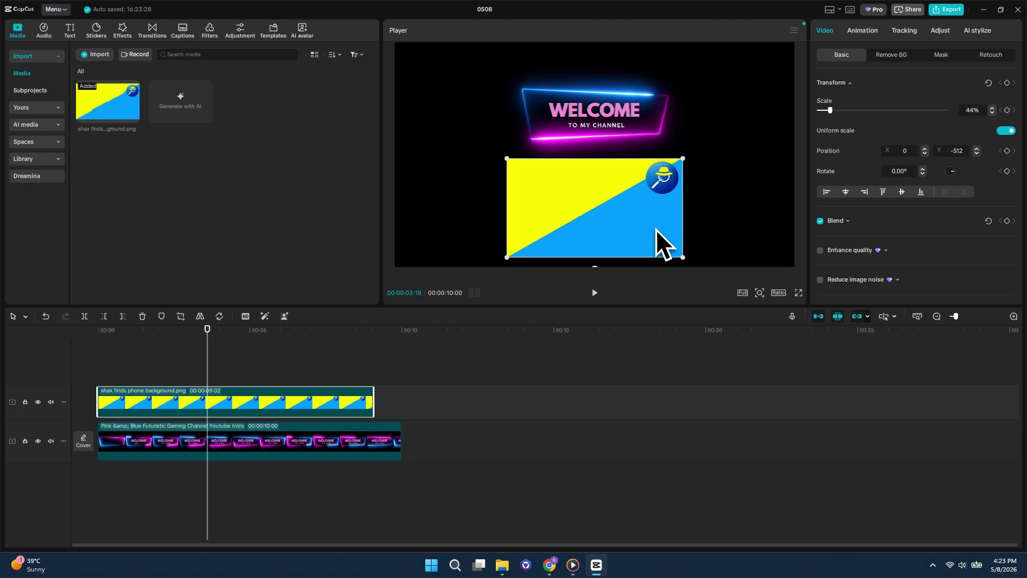
left_click(627, 110)
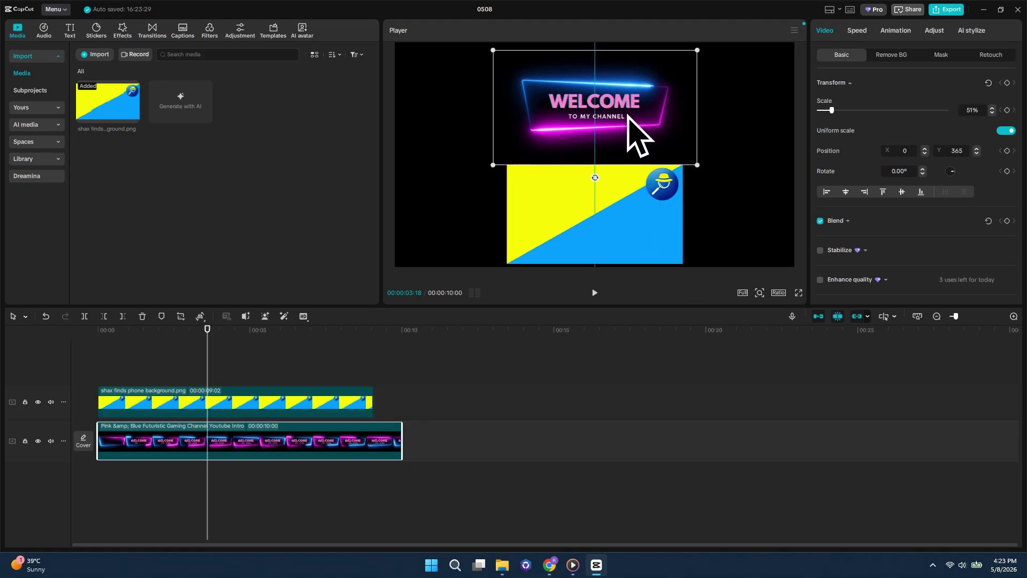
Extend the background image to 10 seconds so it ends together with the Welcome clip
left_click(476, 412)
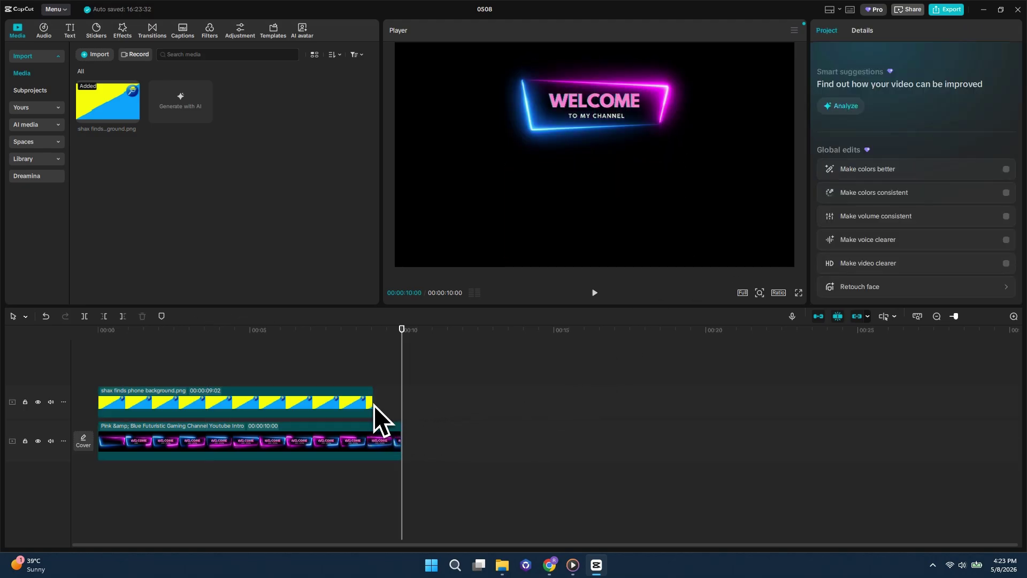
left_click_drag(374, 405, 404, 406)
left_click(219, 347)
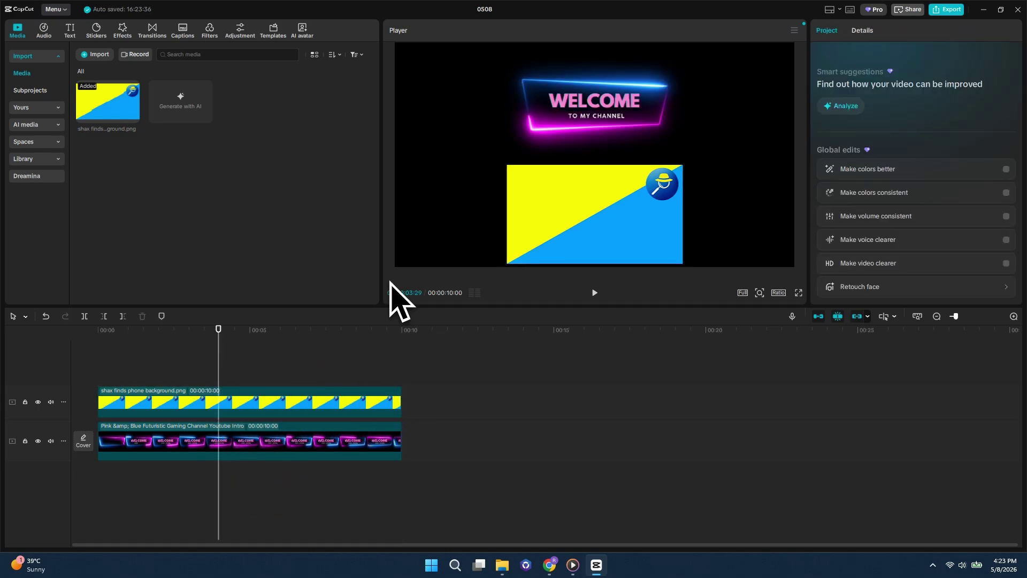
Apply the Rotate entrance animation to the background image from the trending animations
left_click(240, 407)
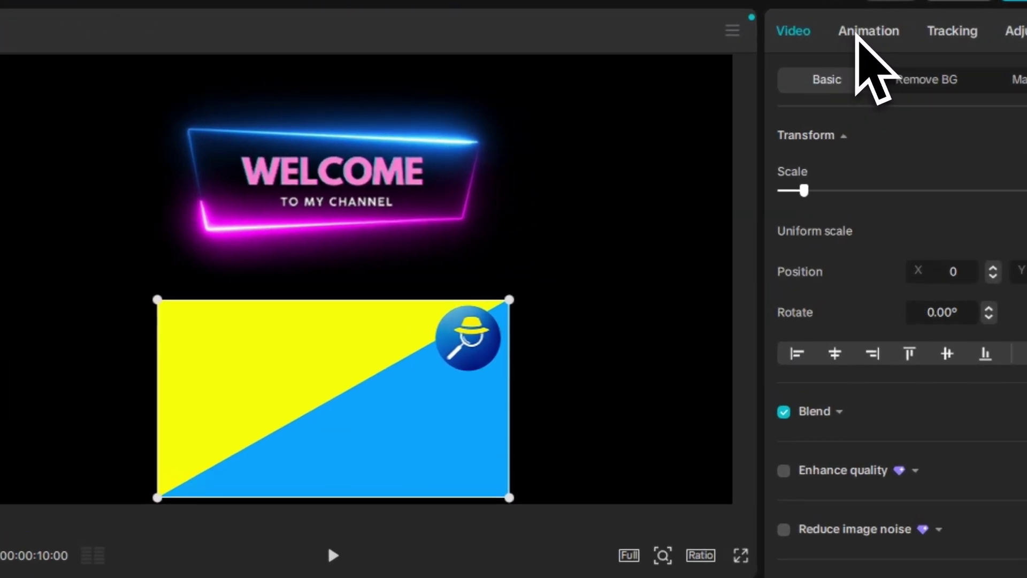
left_click(862, 31)
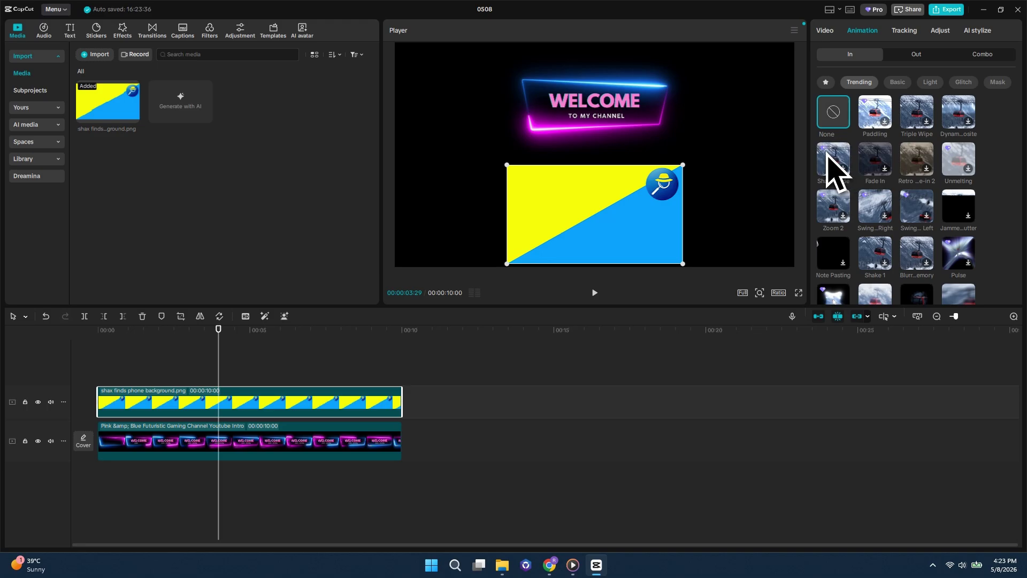
scroll(830, 158, "down", 1)
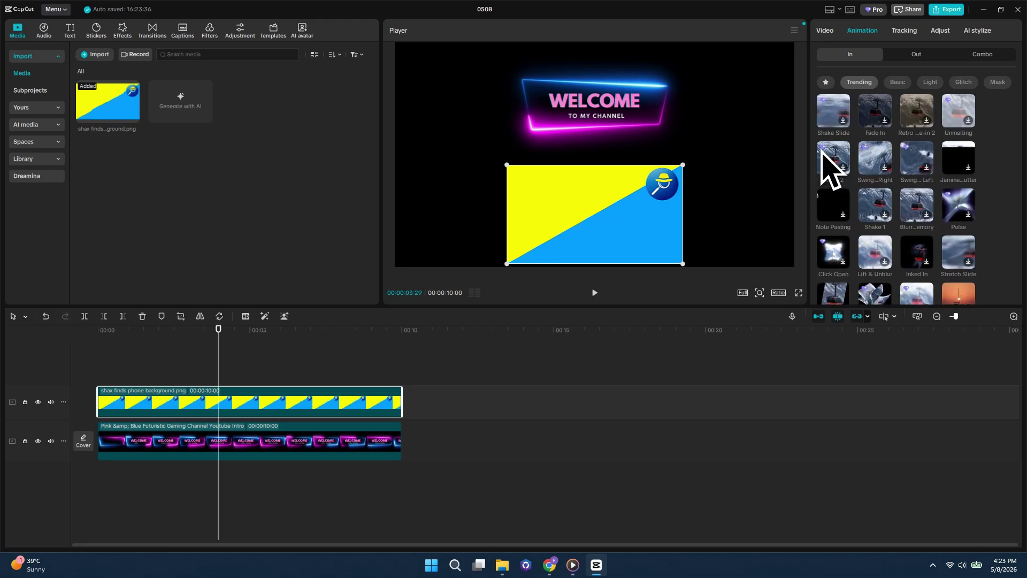
scroll(940, 217, "down", 4)
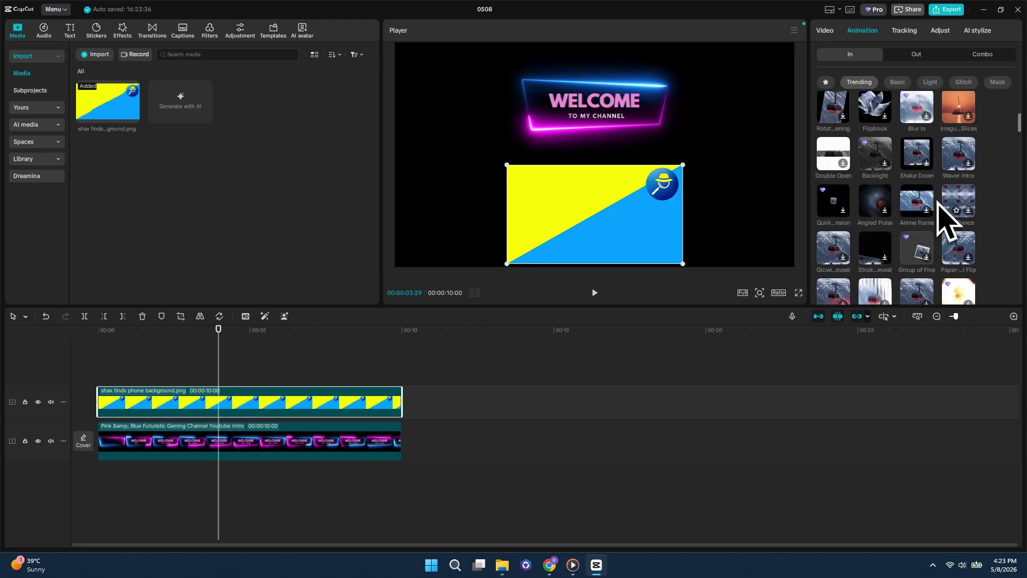
scroll(938, 200, "down", 5)
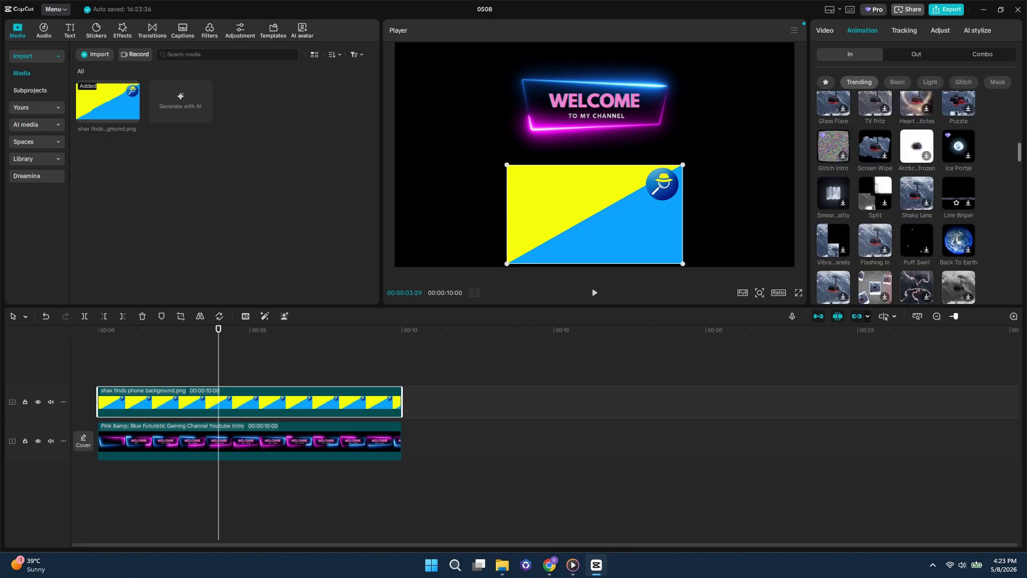
scroll(958, 217, "down", 5)
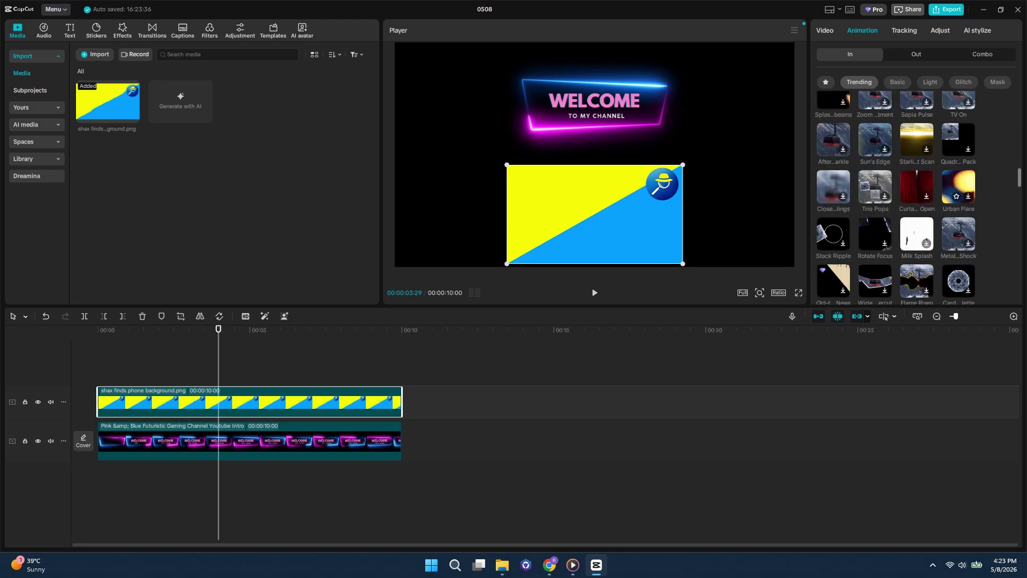
scroll(966, 215, "down", 4)
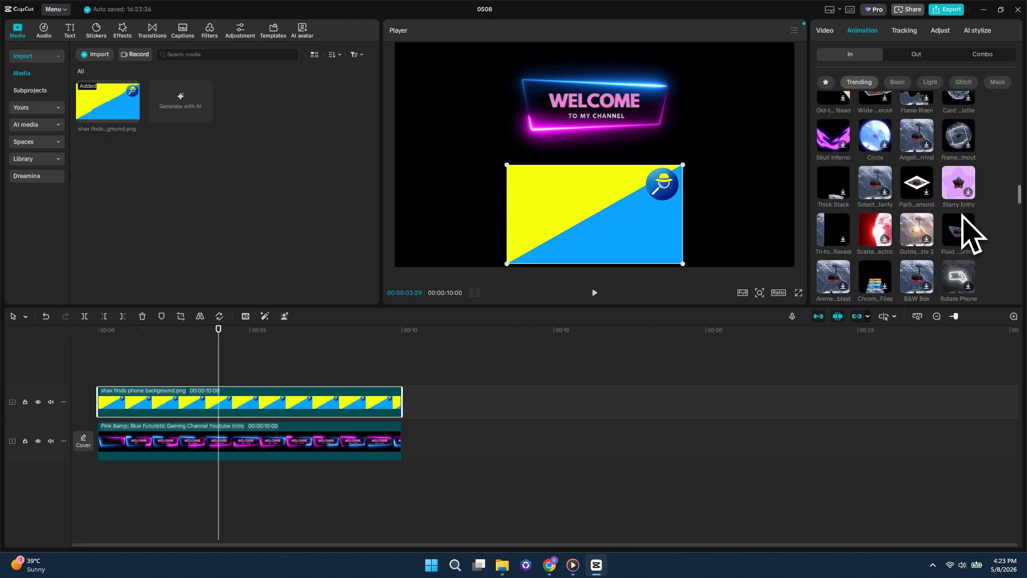
scroll(956, 252, "down", 4)
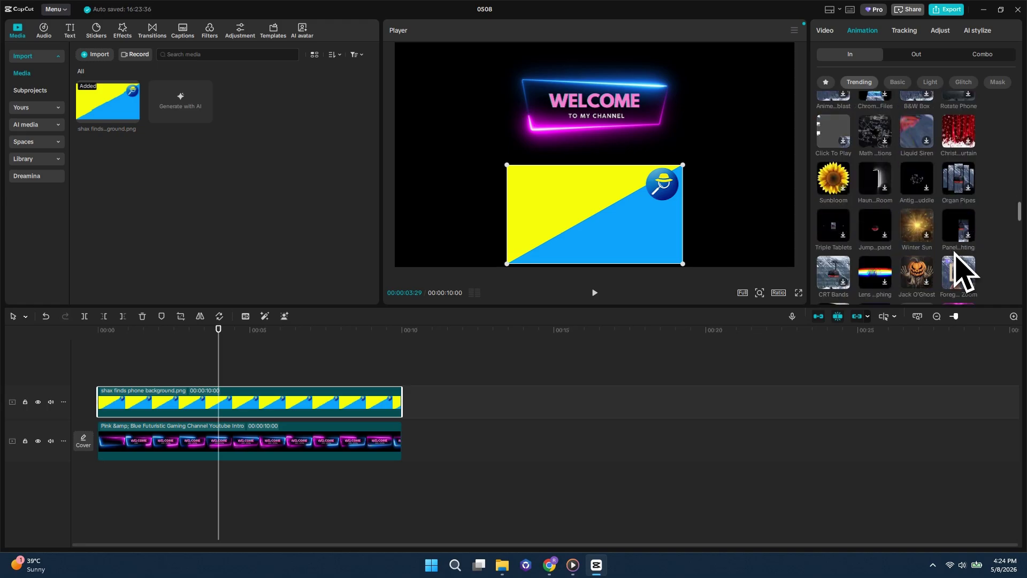
scroll(897, 198, "down", 1)
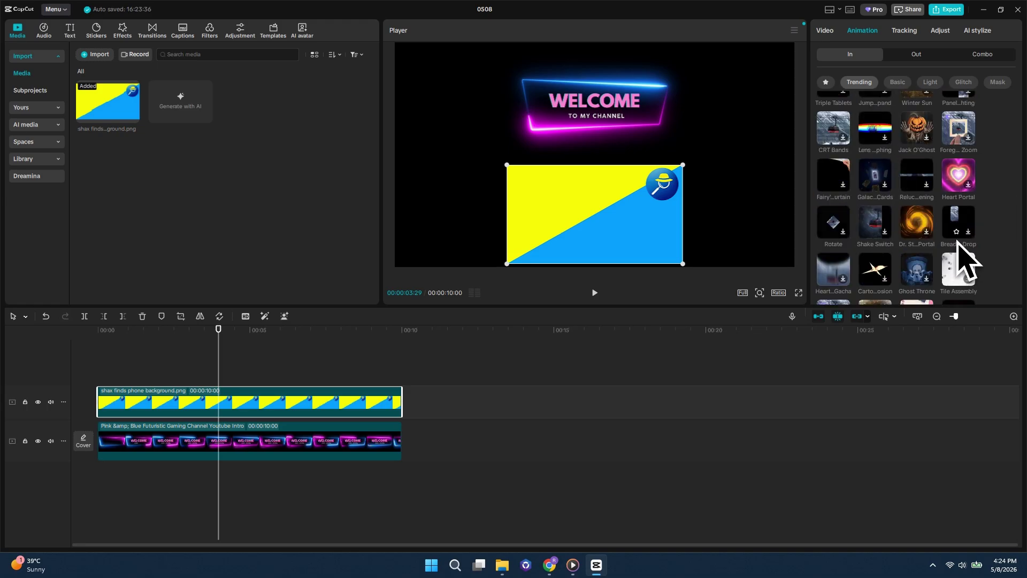
scroll(960, 251, "down", 4)
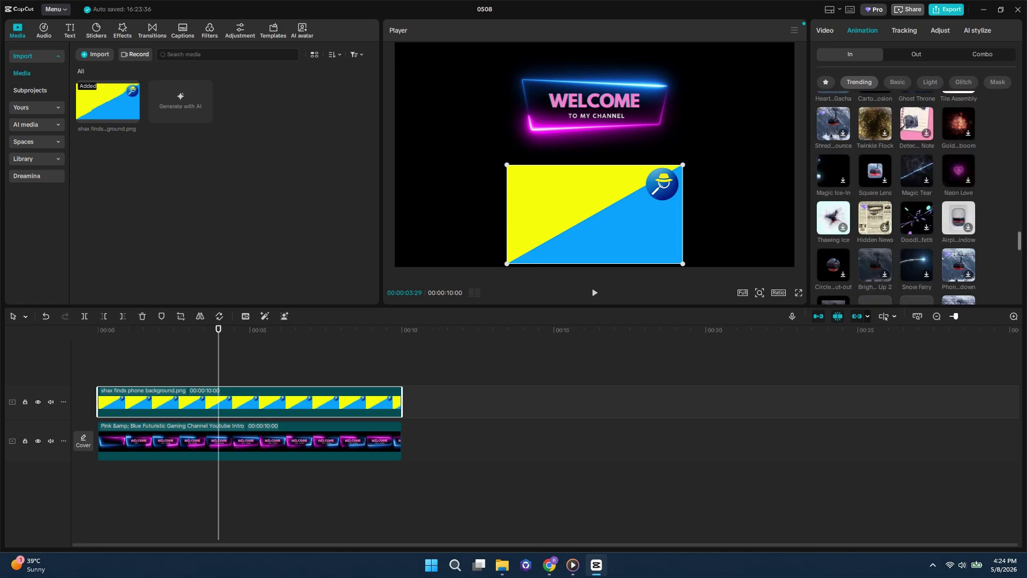
scroll(848, 183, "up", 2)
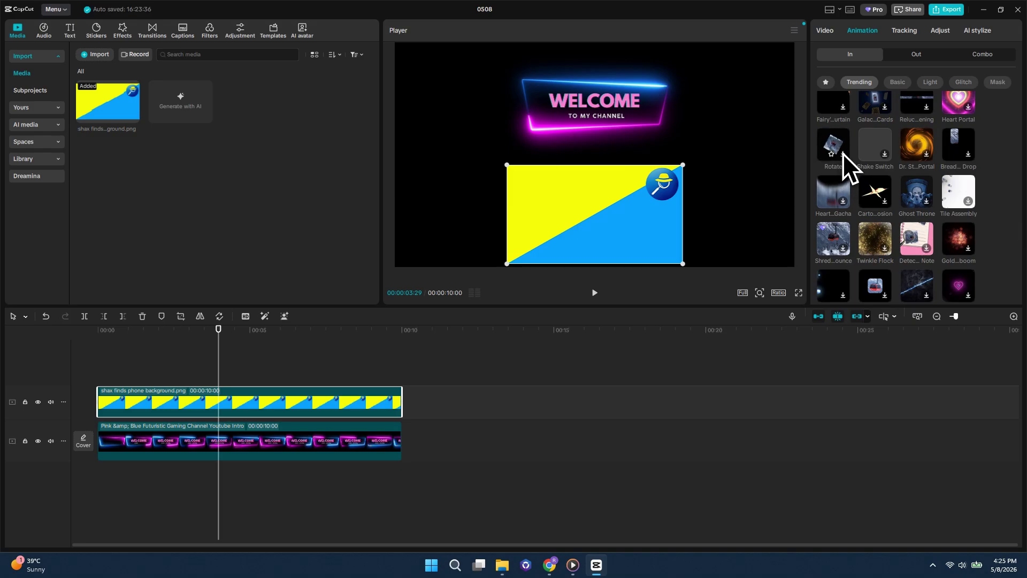
left_click(843, 153)
Set the image's Rotate animation duration to 2.3 s and play the timeline from the start
scroll(833, 212, "up", 3)
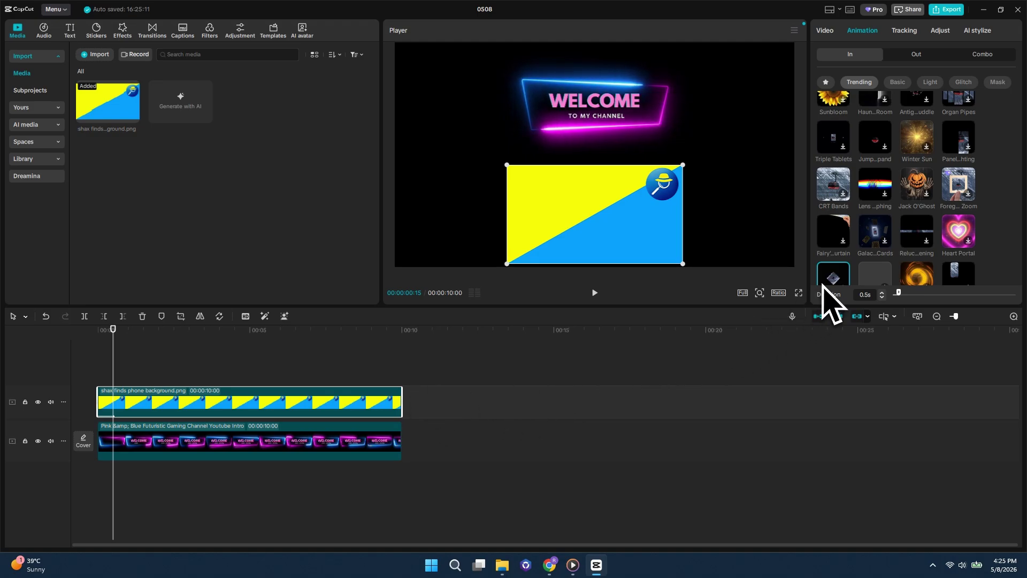
scroll(823, 278, "up", 3)
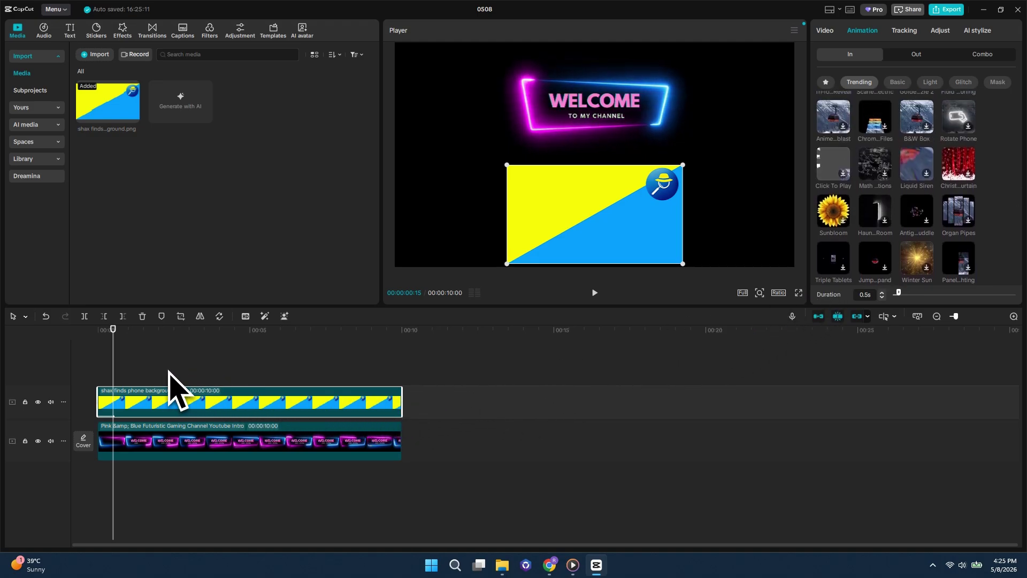
left_click(101, 332)
key("space")
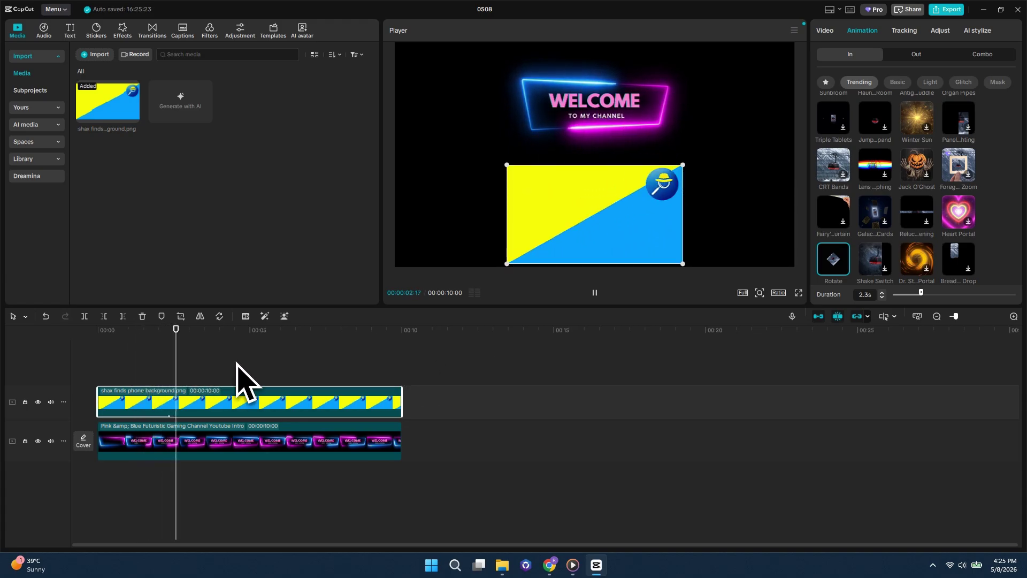
Apply the IG Story entrance animation to the Welcome clip from the trending animations
left_click(207, 447)
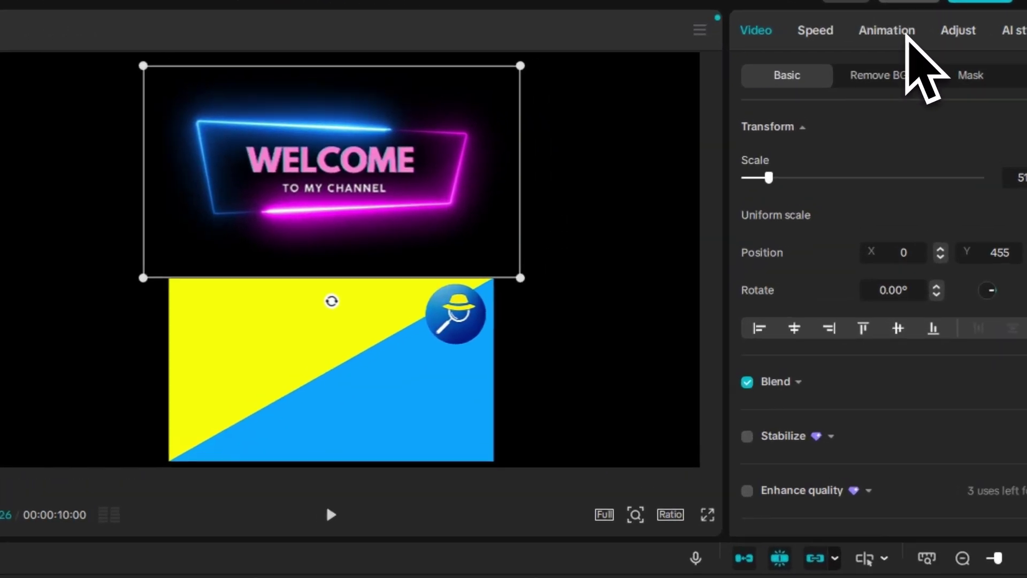
left_click(896, 30)
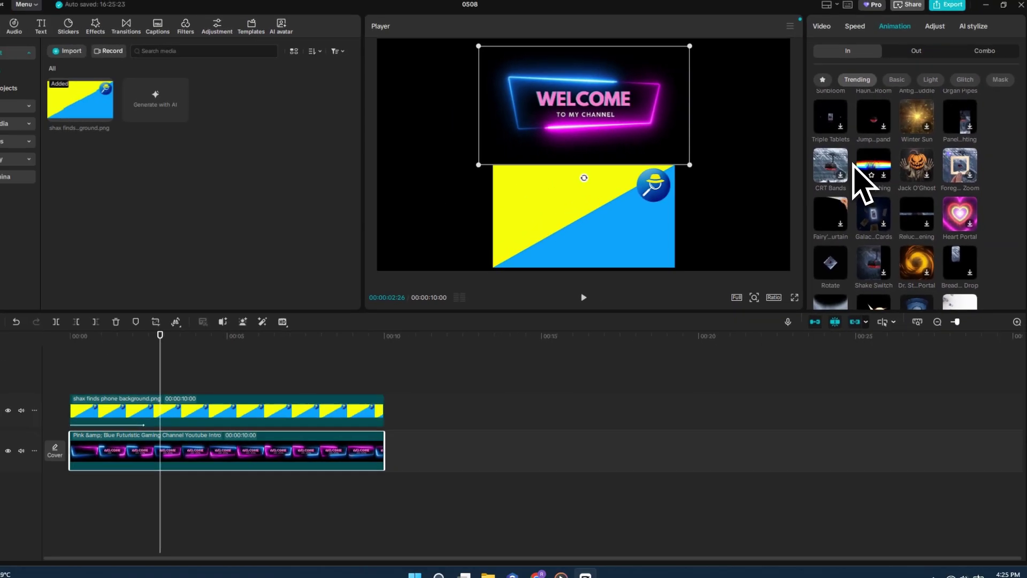
scroll(889, 212, "down", 2)
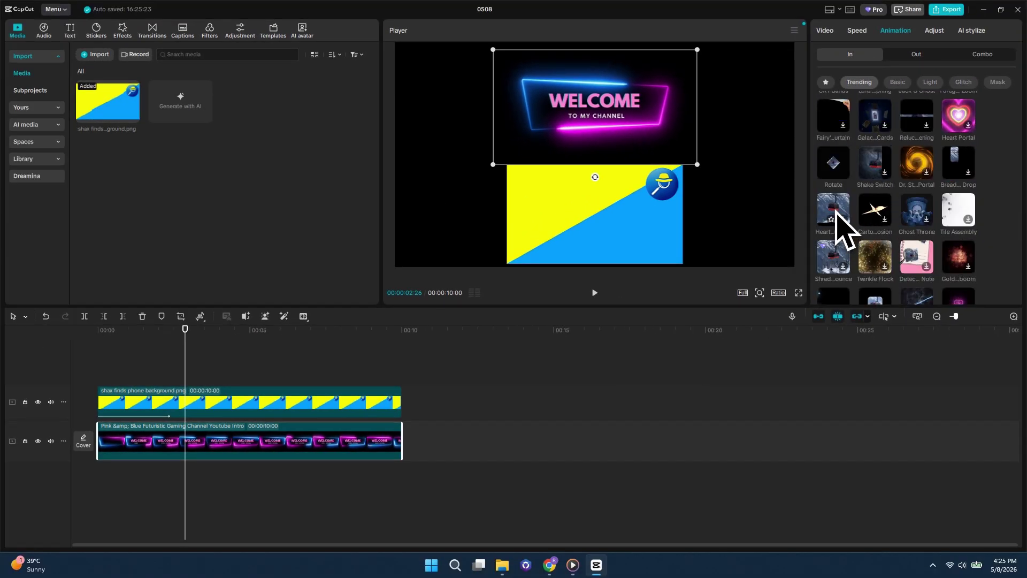
scroll(904, 222, "down", 3)
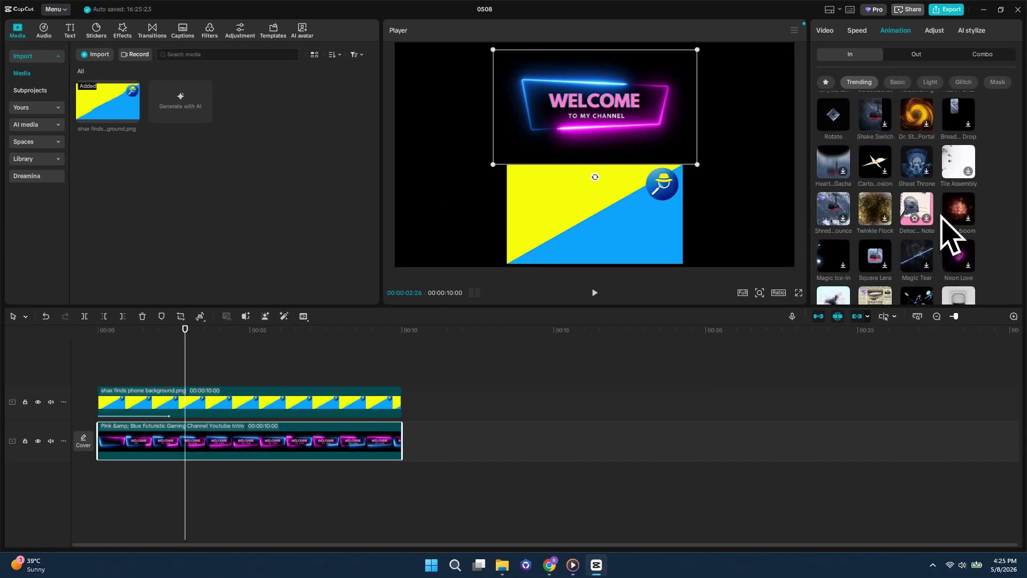
scroll(960, 211, "down", 5)
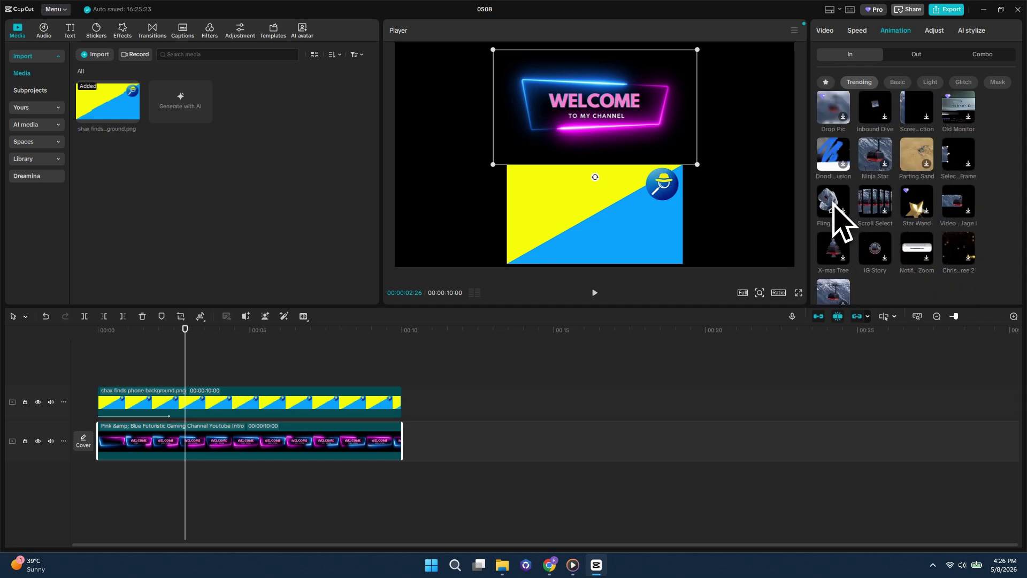
scroll(836, 219, "down", 1)
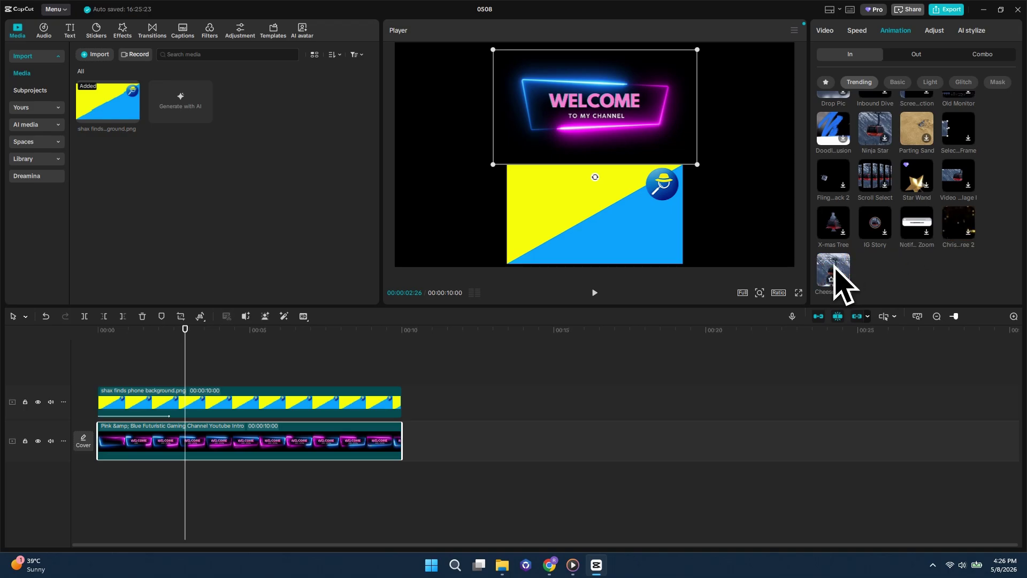
left_click(879, 225)
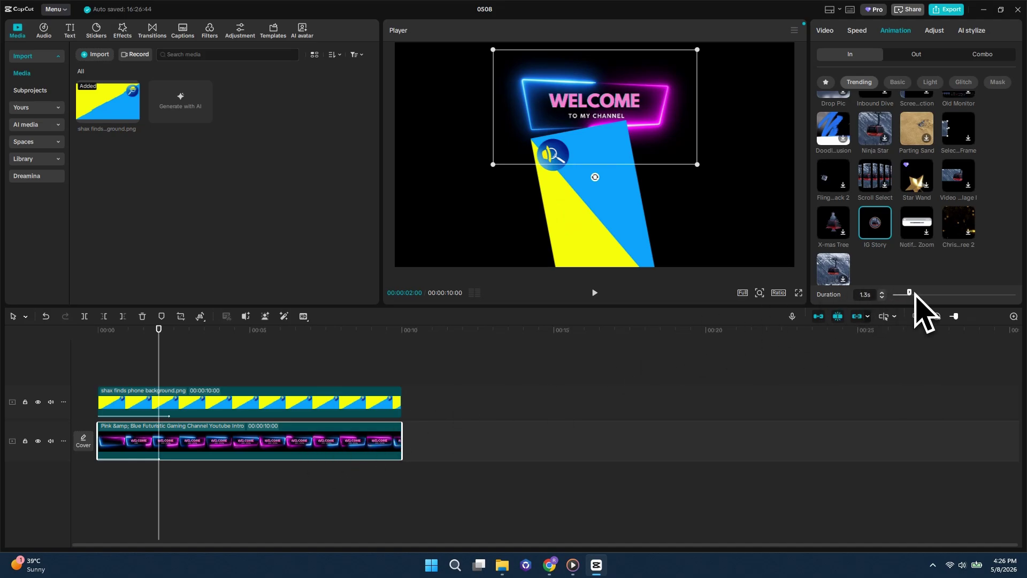
Preview the IG Story animation at a 1.7 s duration, and extend its duration to 2.3 s
left_click_drag(913, 292, 914, 293)
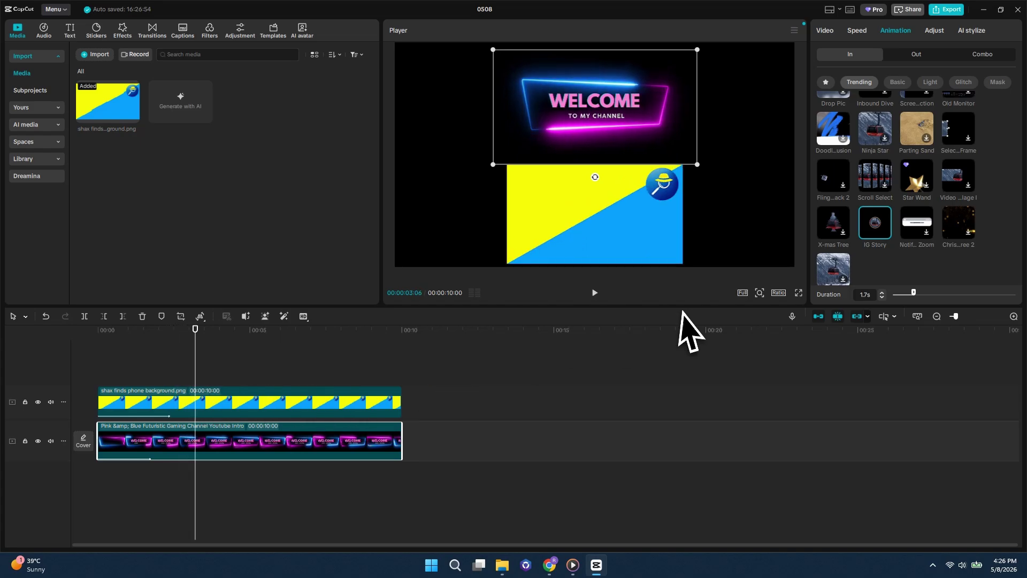
left_click(109, 332)
key("space")
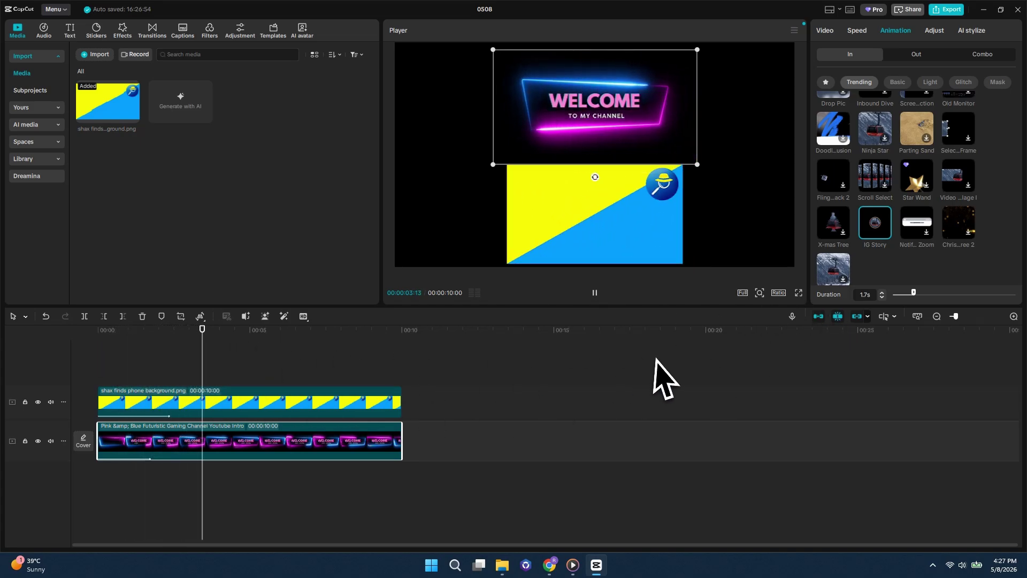
key("space")
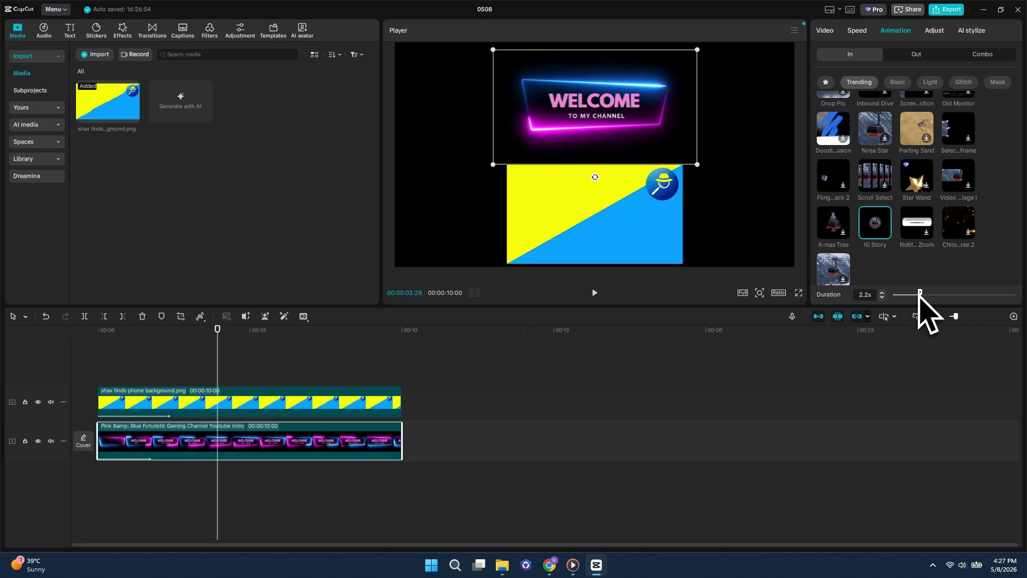
left_click_drag(920, 293, 921, 292)
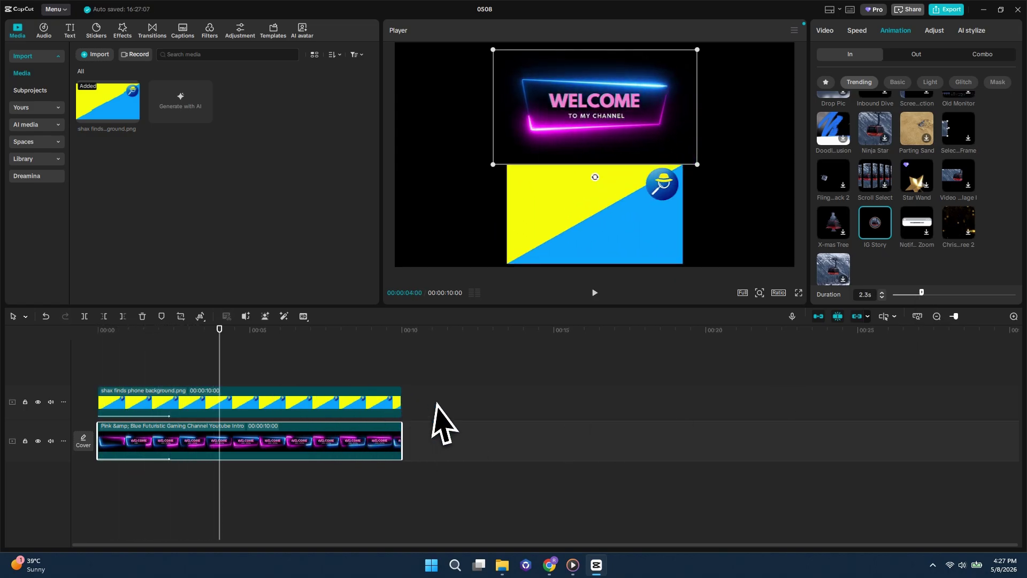
Choose motion tracking for the background image and look through its direction options without starting the tracking
left_click(399, 395)
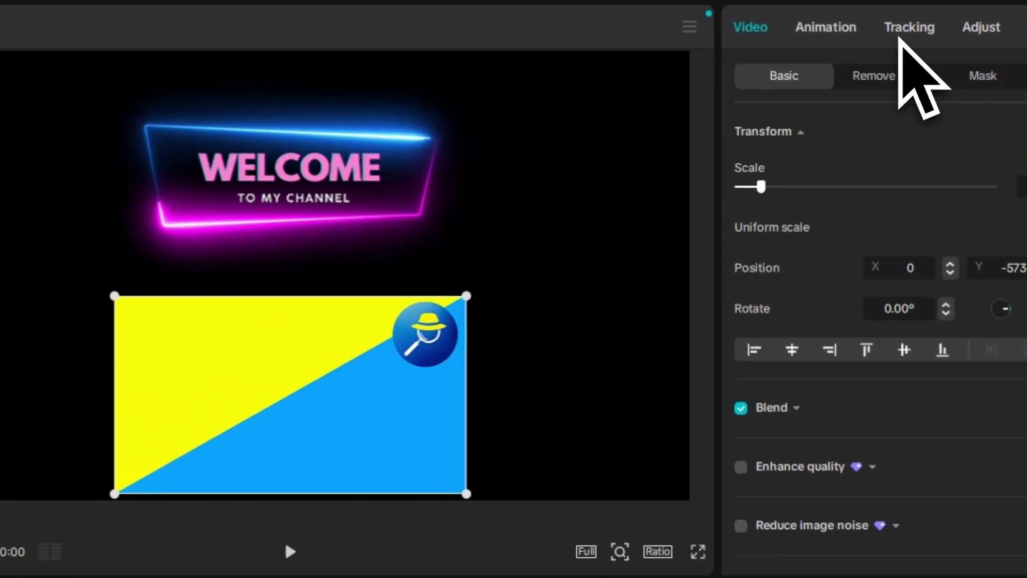
left_click(905, 31)
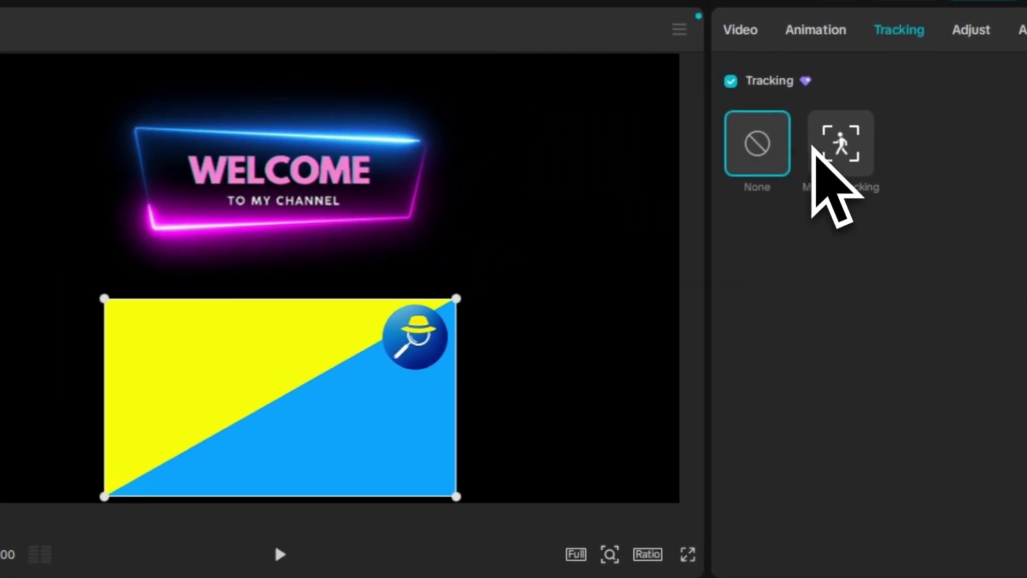
left_click(848, 143)
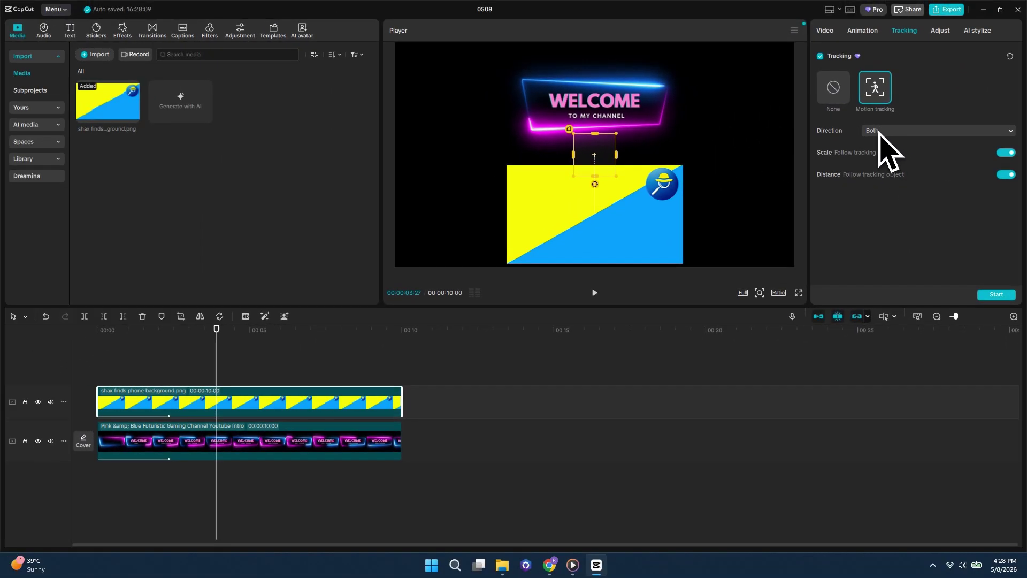
left_click(886, 131)
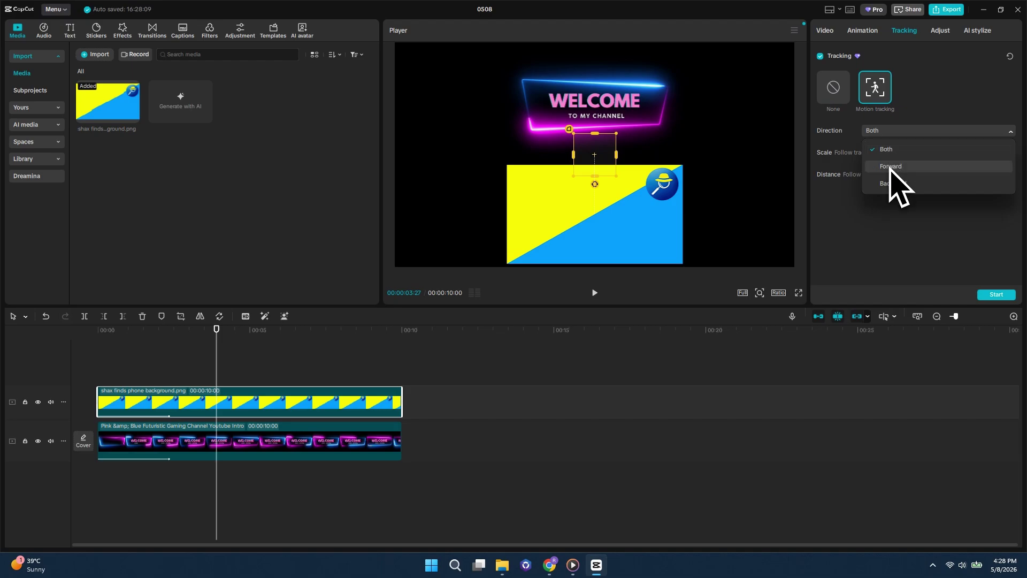
left_click(875, 223)
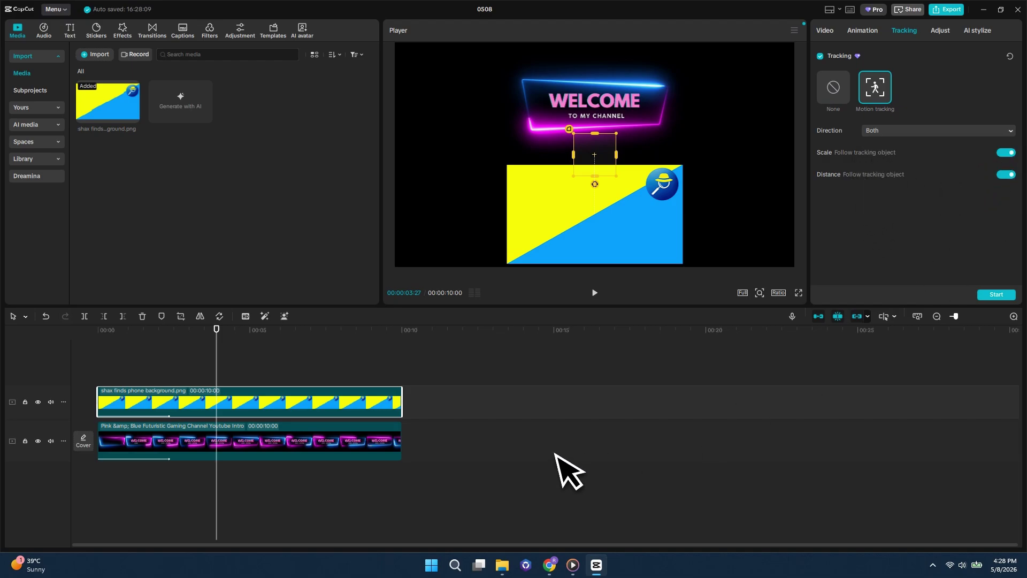
left_click(289, 440)
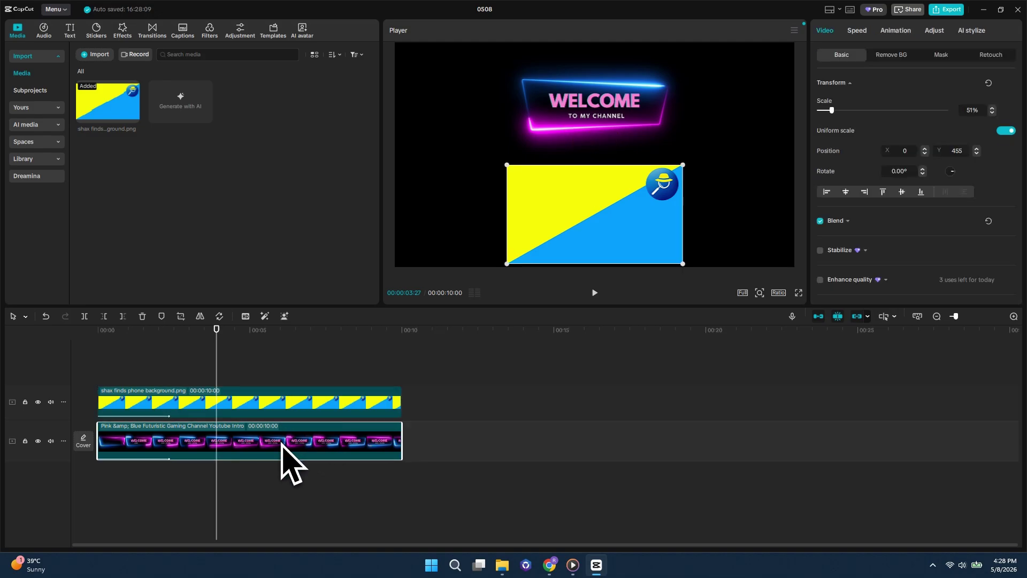
Adjust the background image's color with Temp 18, Tint 27 and Saturation 42
left_click(224, 402)
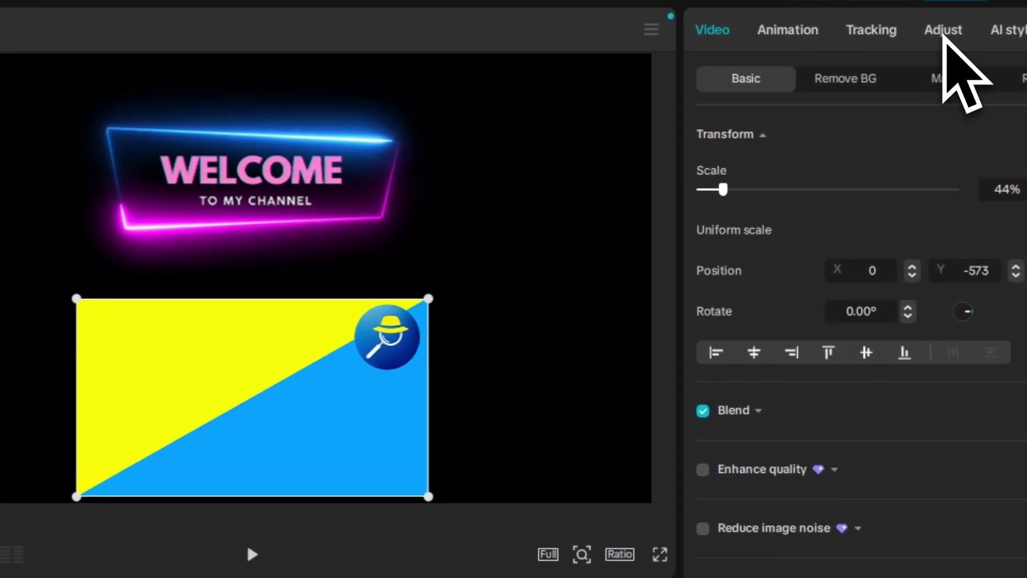
left_click(942, 33)
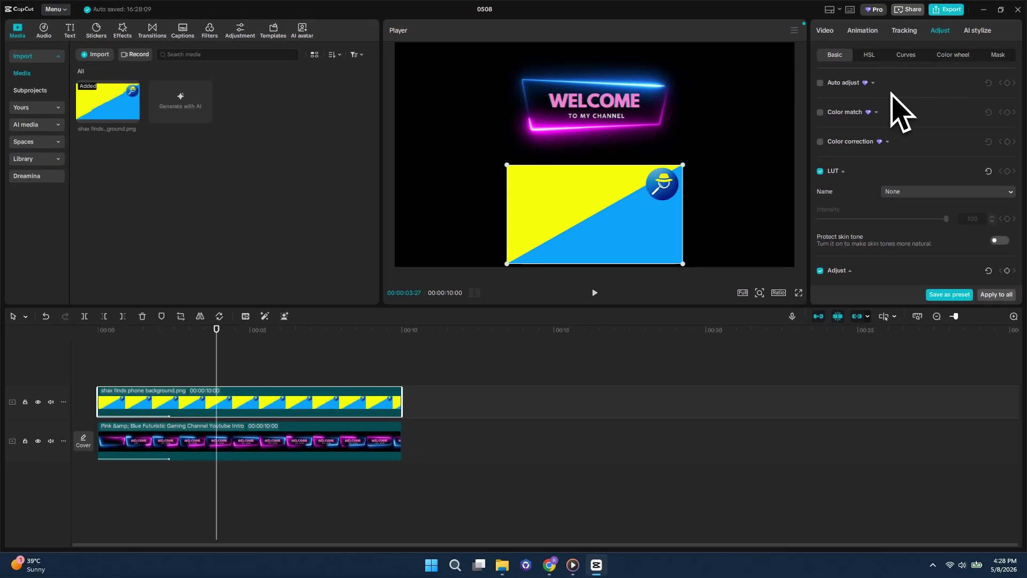
scroll(900, 137, "down", 5)
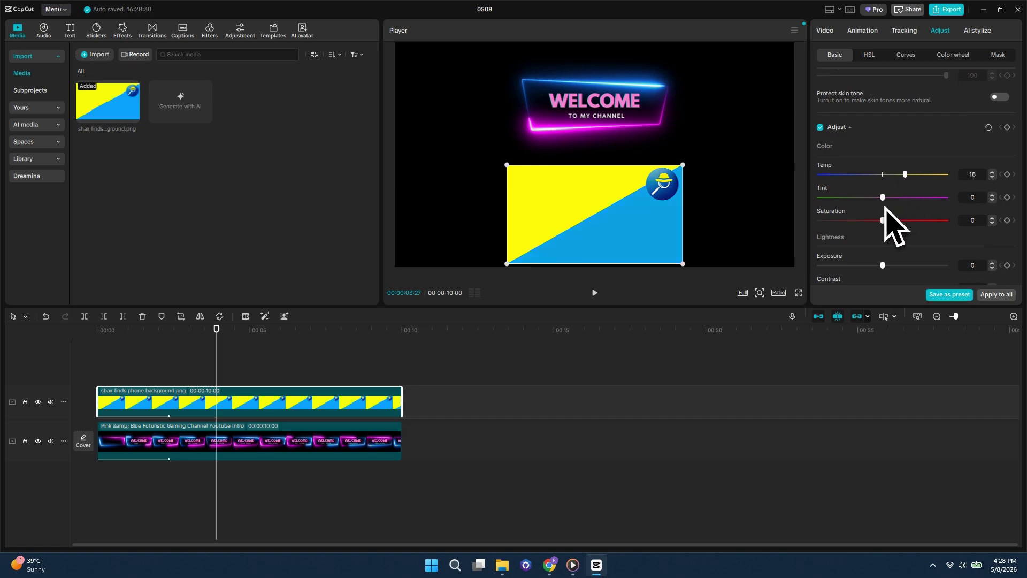
left_click_drag(912, 203, 935, 220)
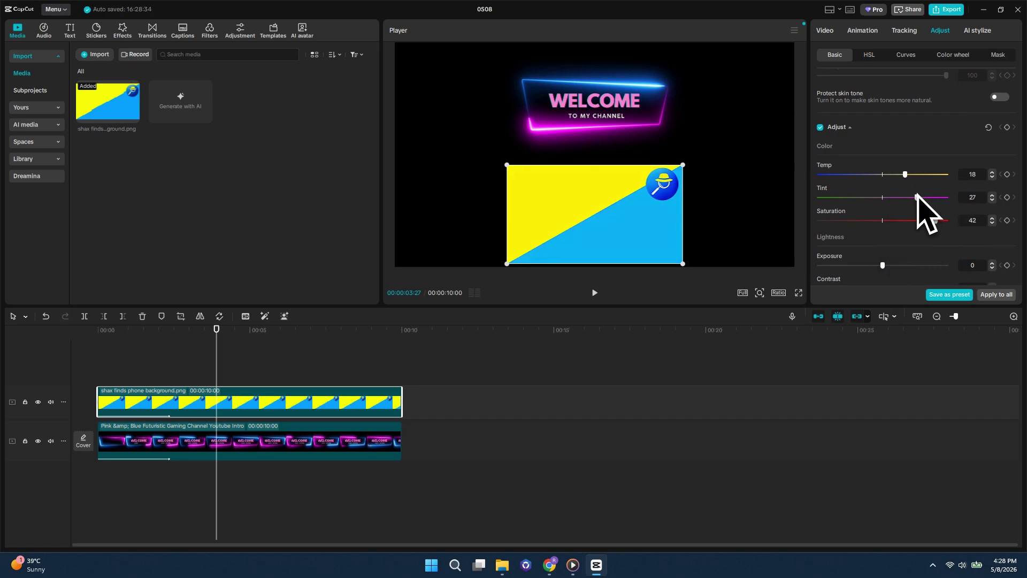
Set the background image's Contrast to 16, Highlight to 16 and Shadow to 26, and raise its Whites
scroll(867, 219, "down", 2)
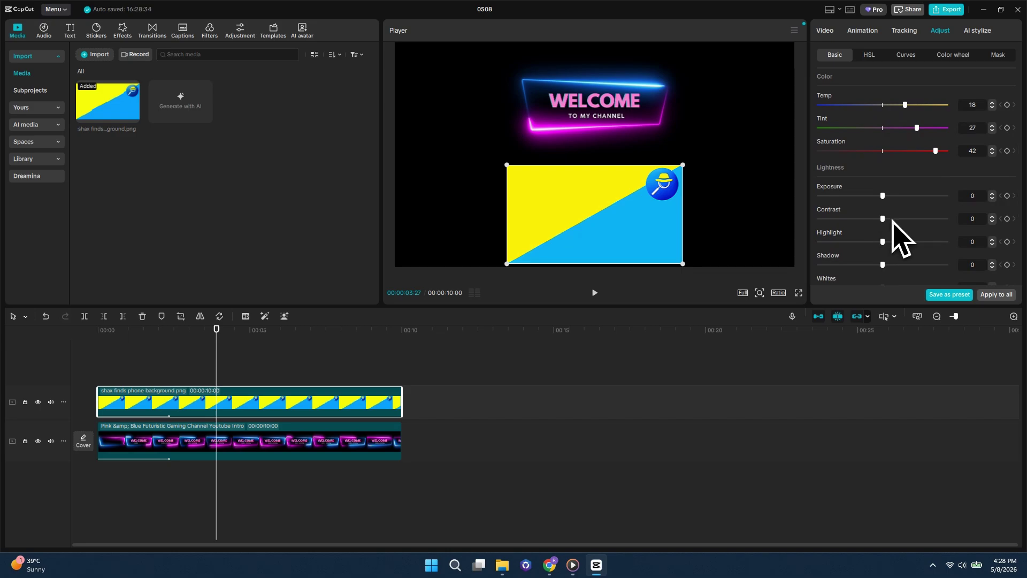
scroll(894, 209, "down", 1)
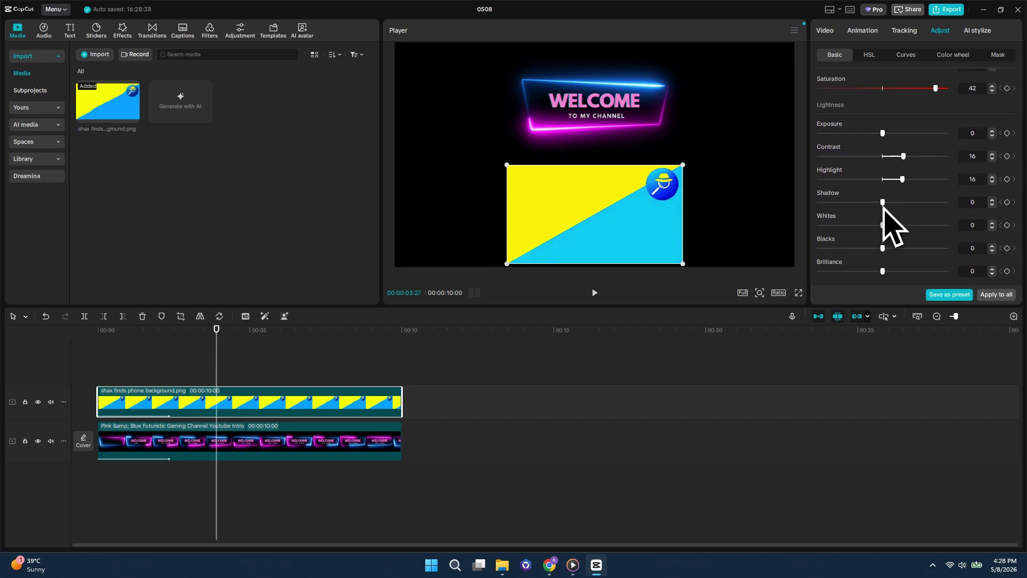
left_click_drag(911, 205, 916, 204)
scroll(894, 214, "down", 1)
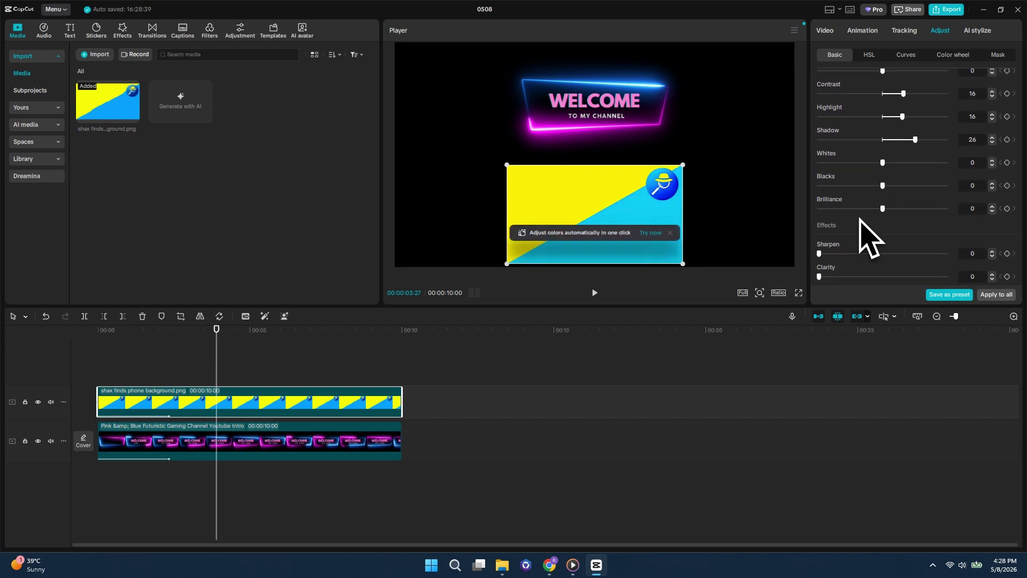
left_click(670, 234)
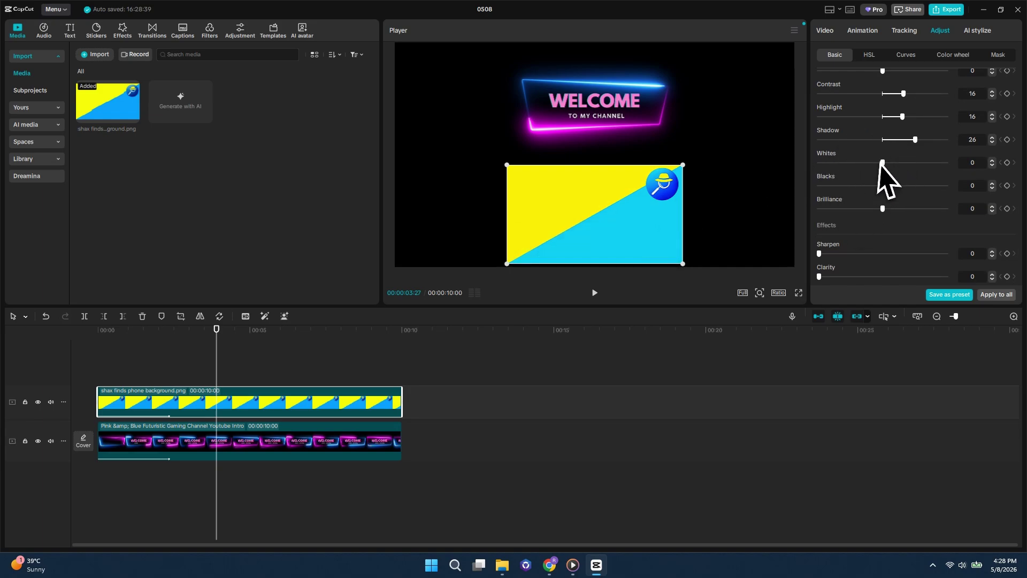
left_click_drag(883, 162, 912, 162)
scroll(895, 251, "up", 5)
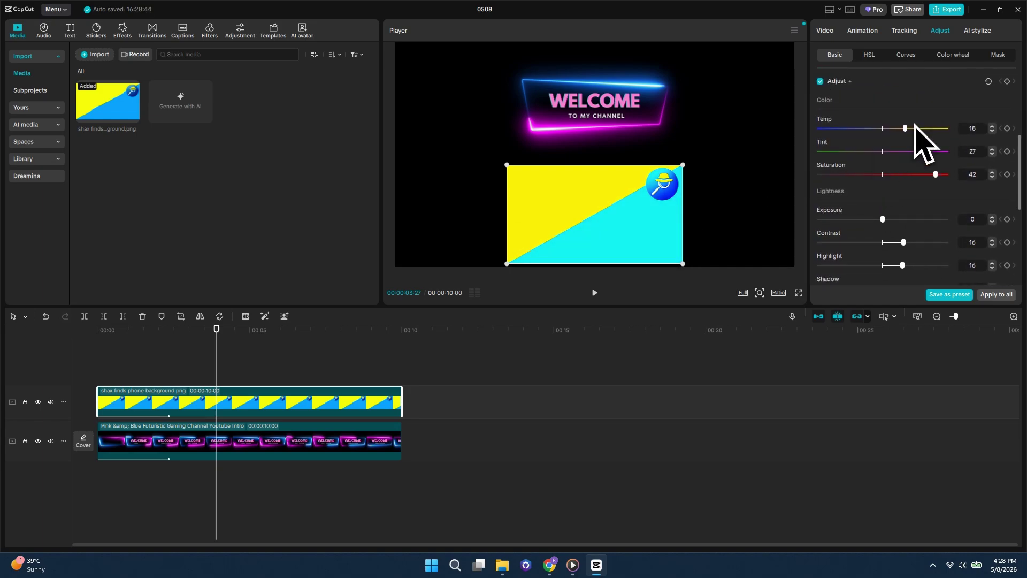
scroll(908, 187, "up", 1)
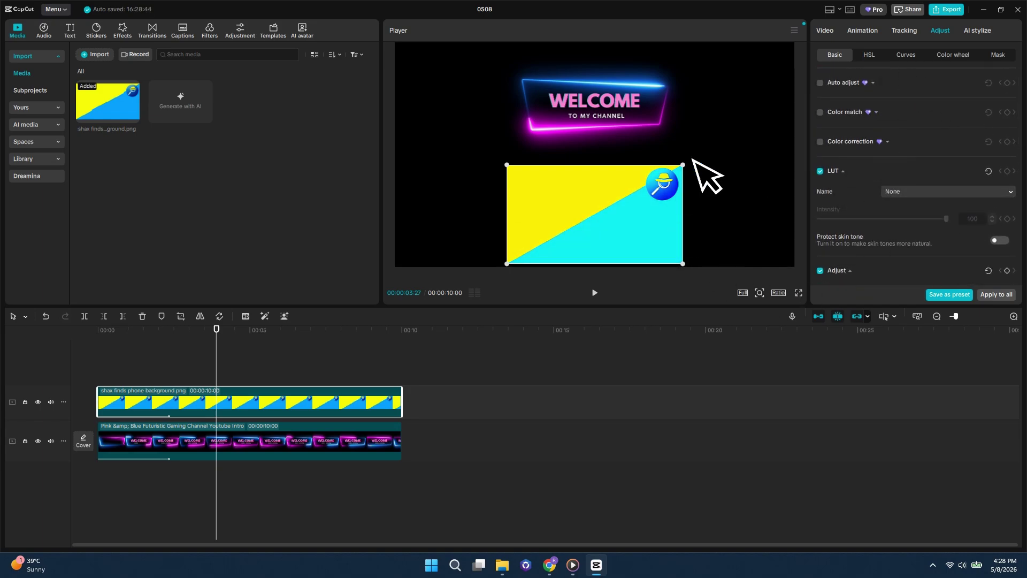
Examine the Welcome clip's color adjustments and the option for saving adjustments as a preset
left_click(385, 444)
scroll(871, 218, "down", 3)
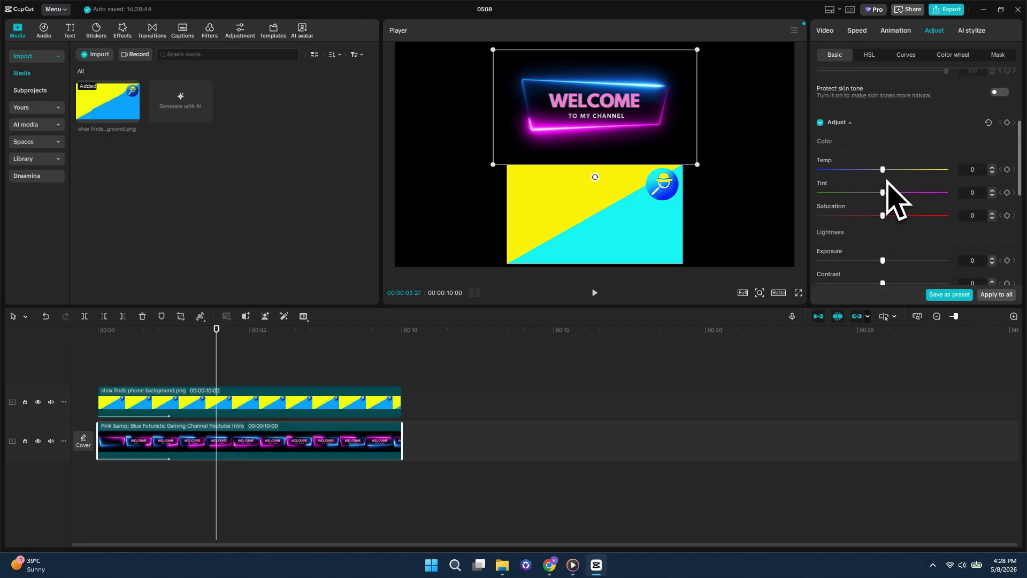
left_click(790, 386)
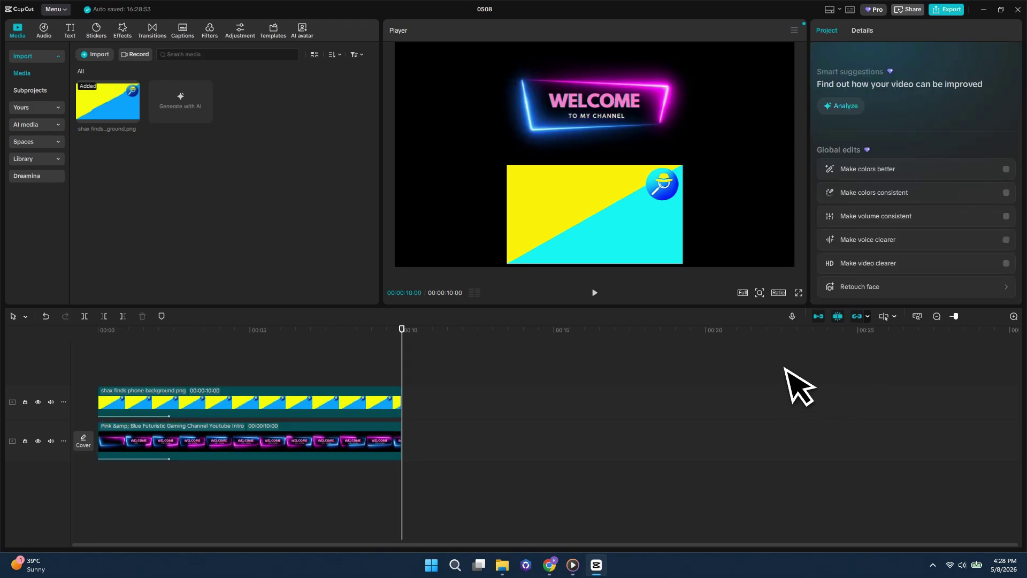
left_click(332, 411)
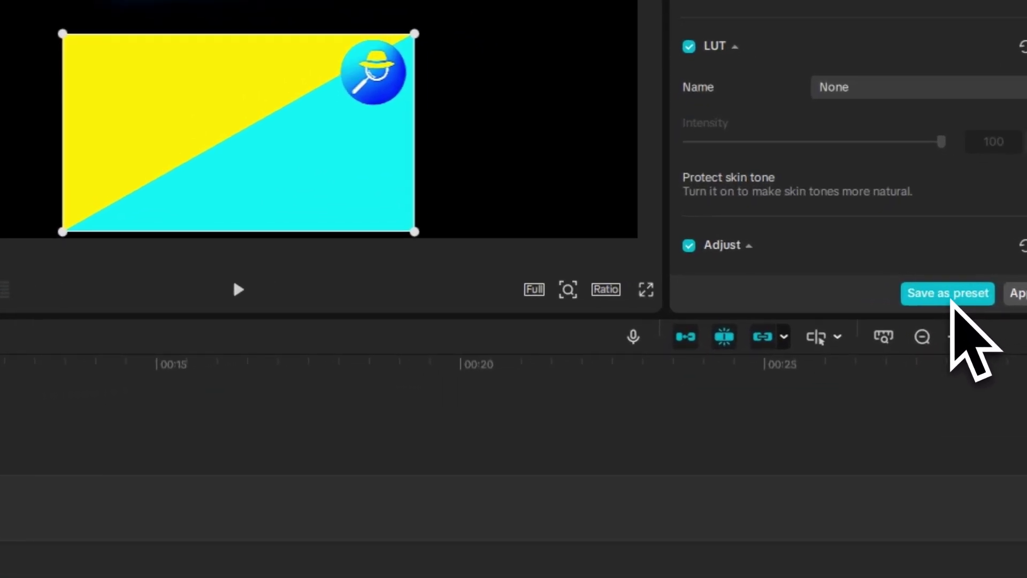
left_click(951, 298)
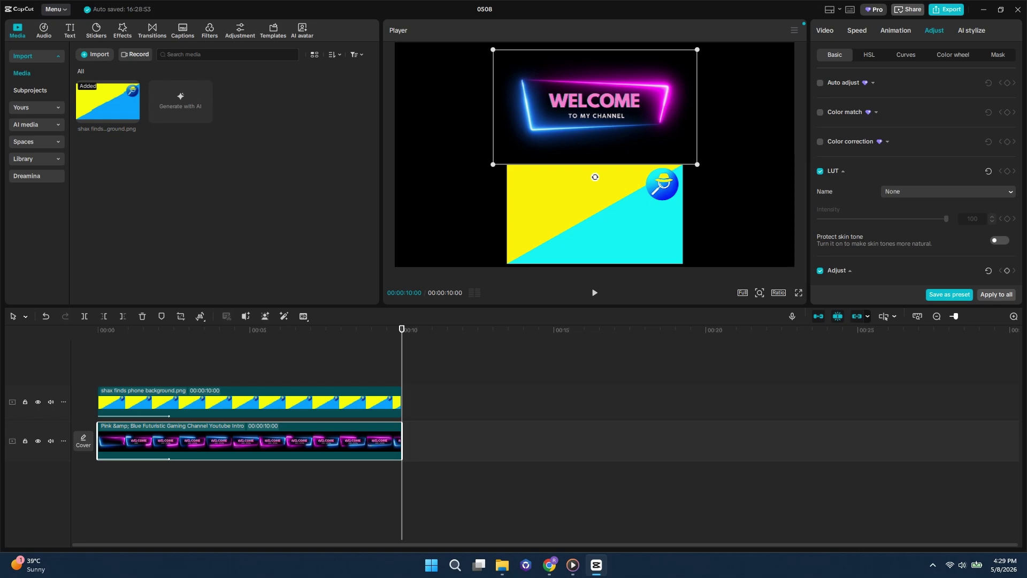
left_click(951, 298)
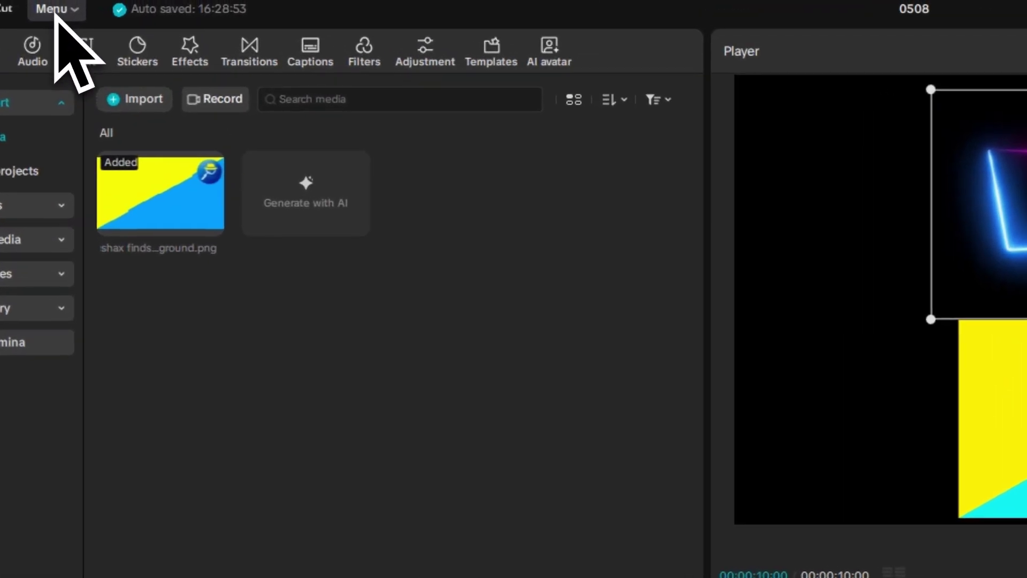
Enable hardware encoding acceleration and proxy editing in the performance settings, and save the settings
left_click(55, 9)
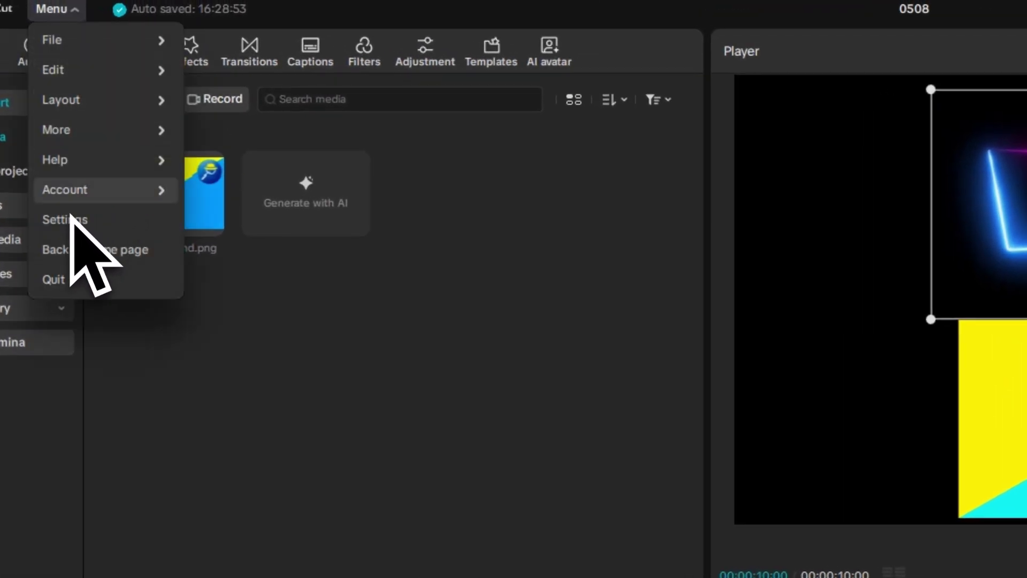
left_click(71, 220)
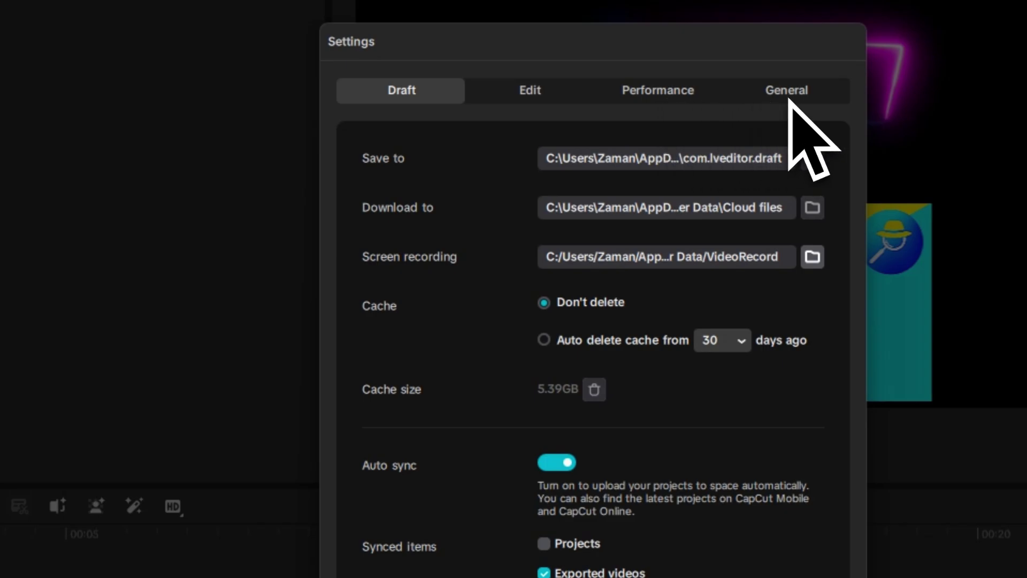
left_click(655, 91)
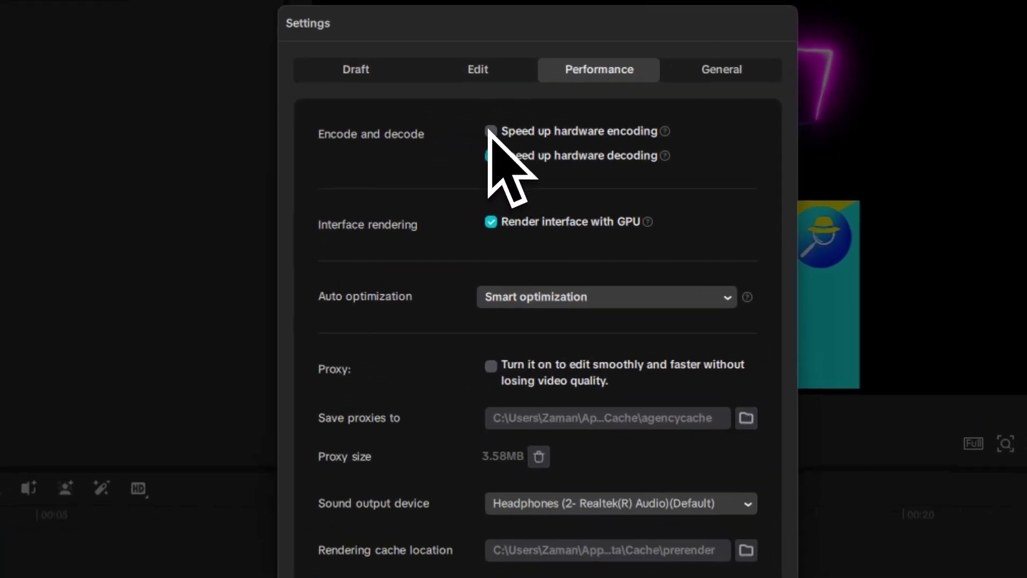
left_click(488, 129)
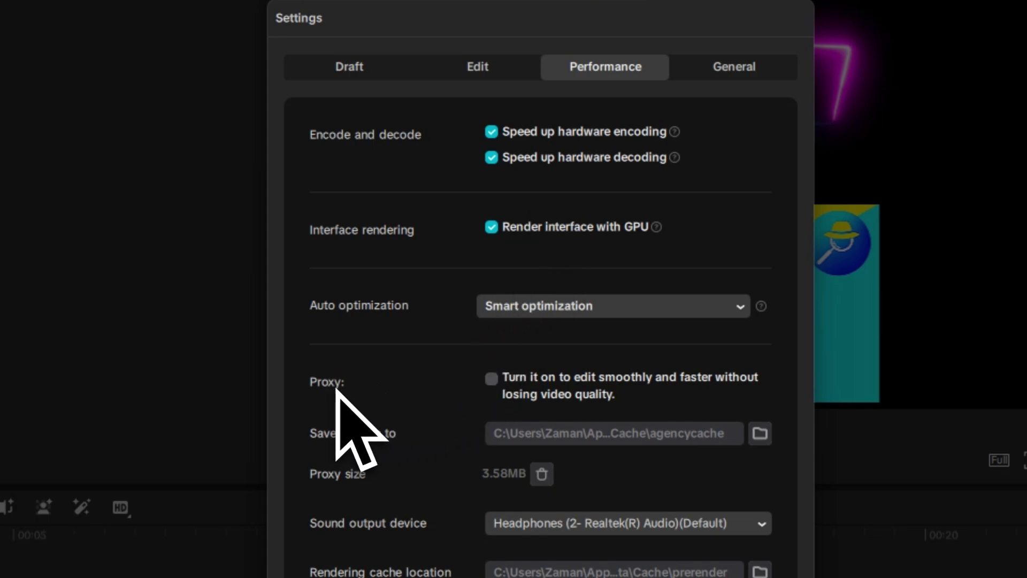
left_click(490, 379)
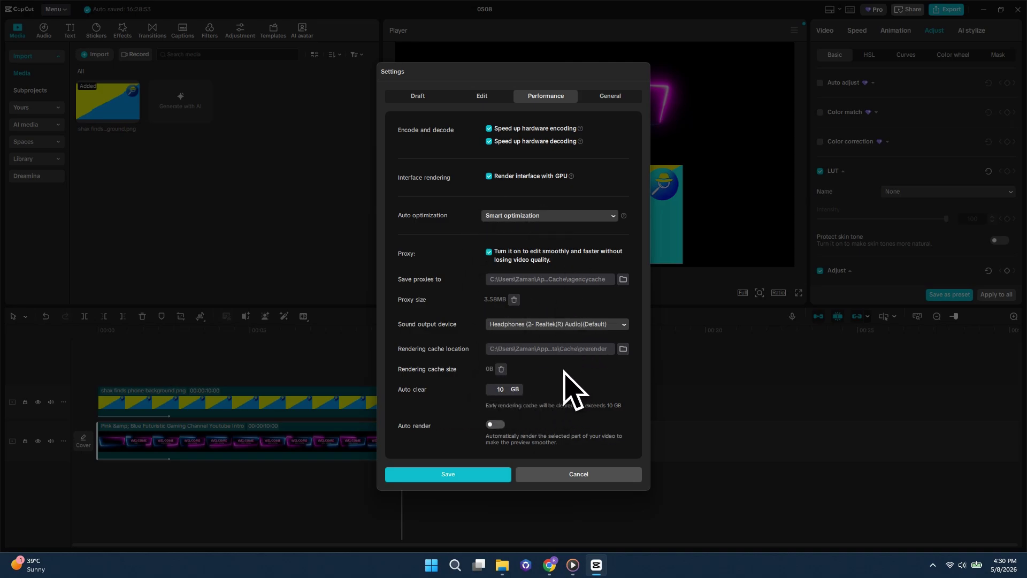
left_click(470, 480)
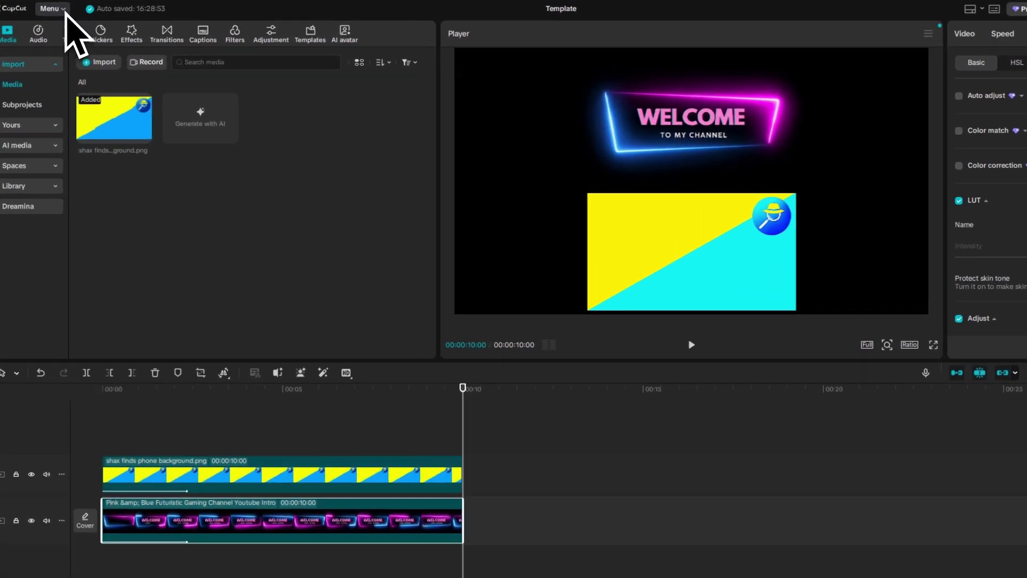
Return to the home page and reopen the Template project from the project list
left_click(54, 11)
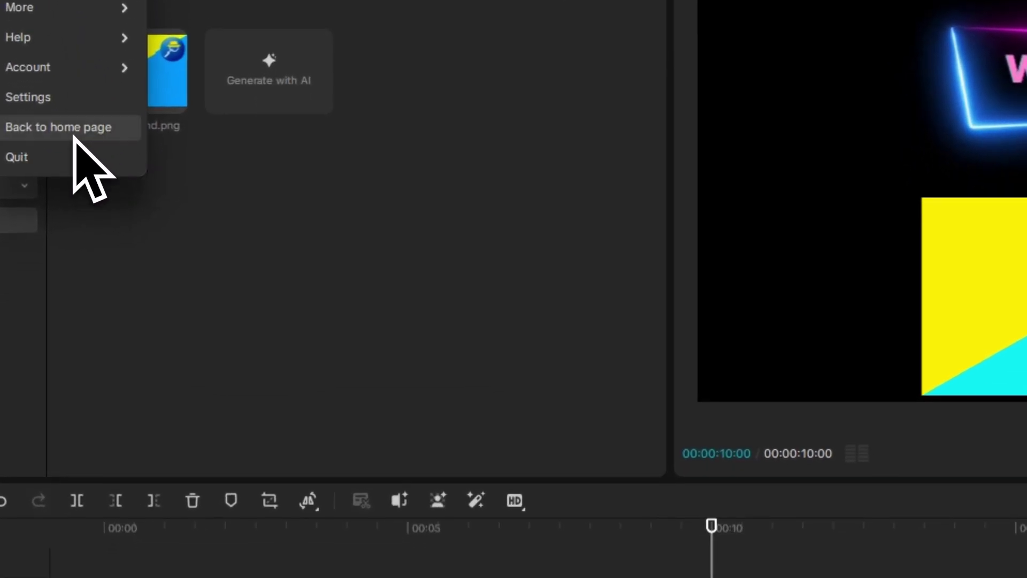
left_click(75, 164)
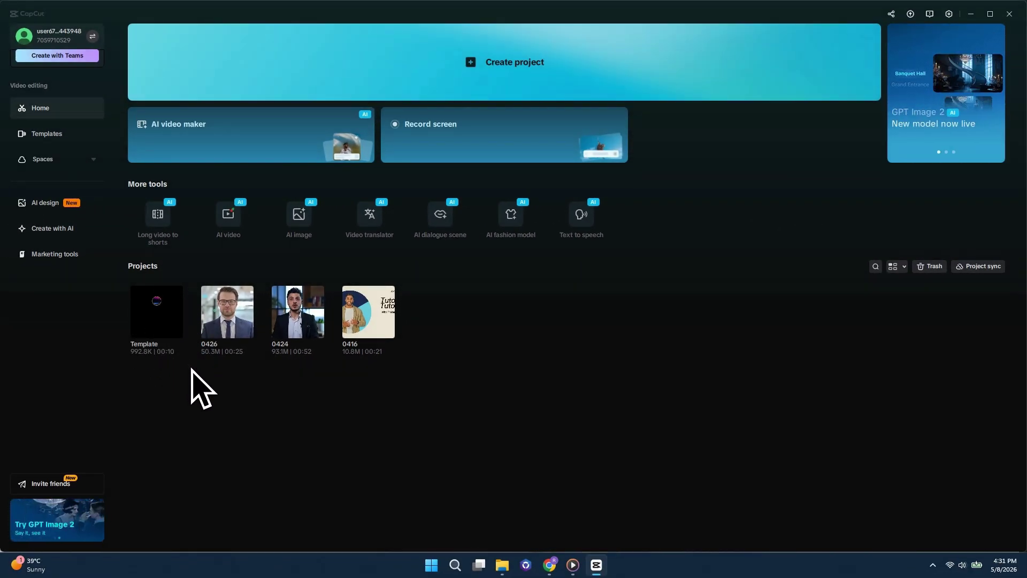
left_click(158, 316)
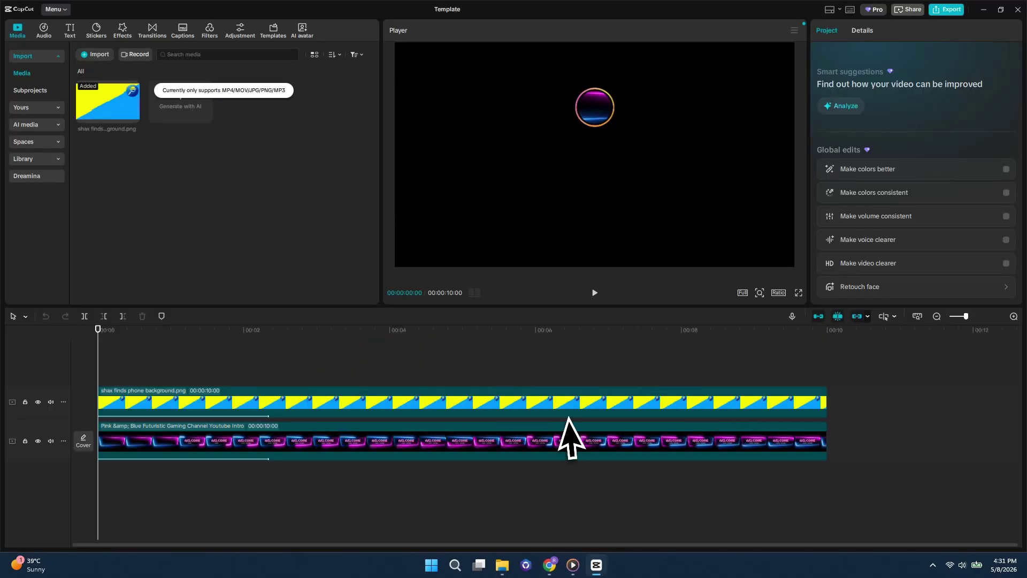
Go back to the home page and duplicate the Template project
left_click(63, 12)
left_click(72, 142)
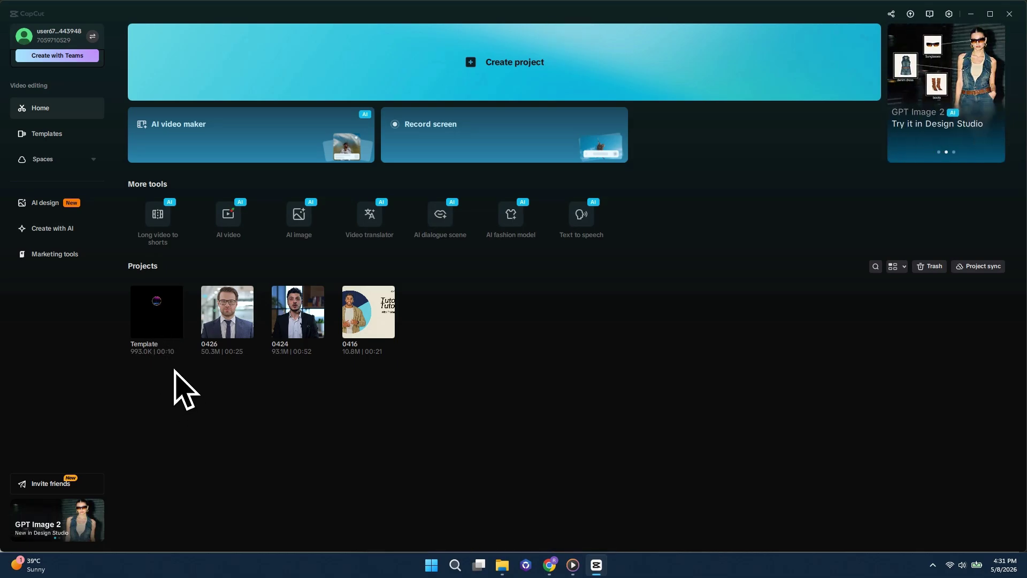
mouse_move(178, 333)
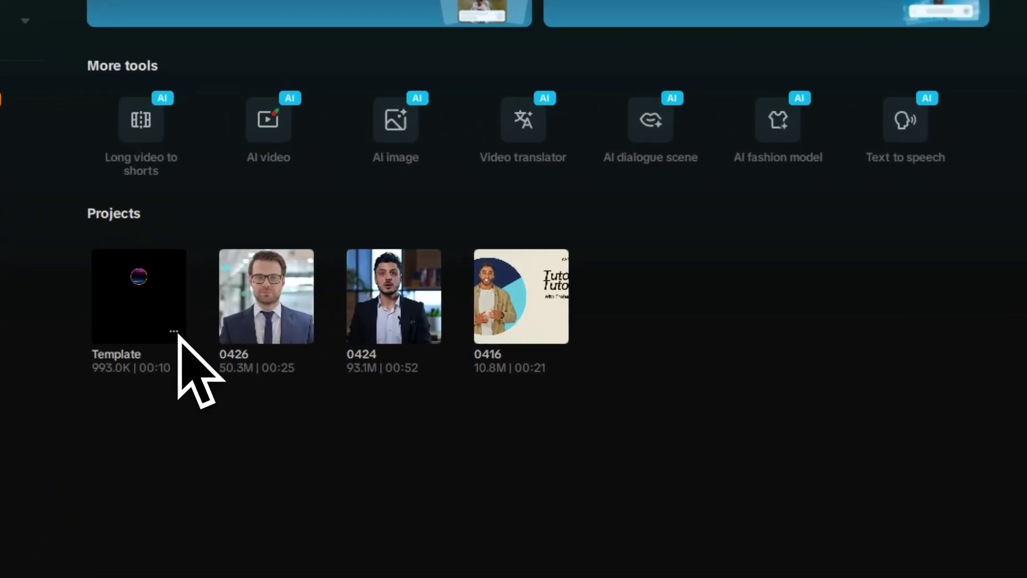
left_click(177, 332)
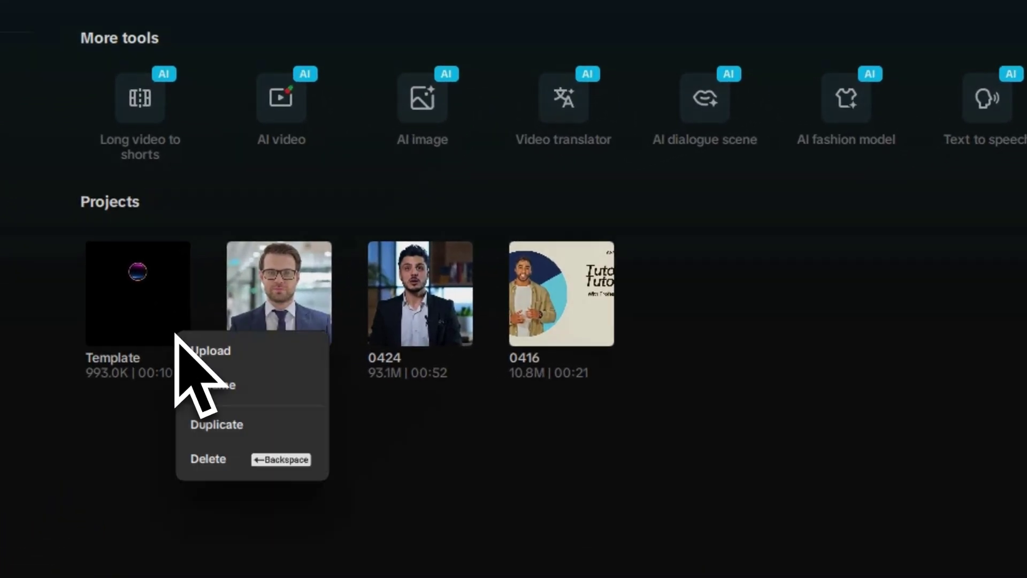
left_click(229, 424)
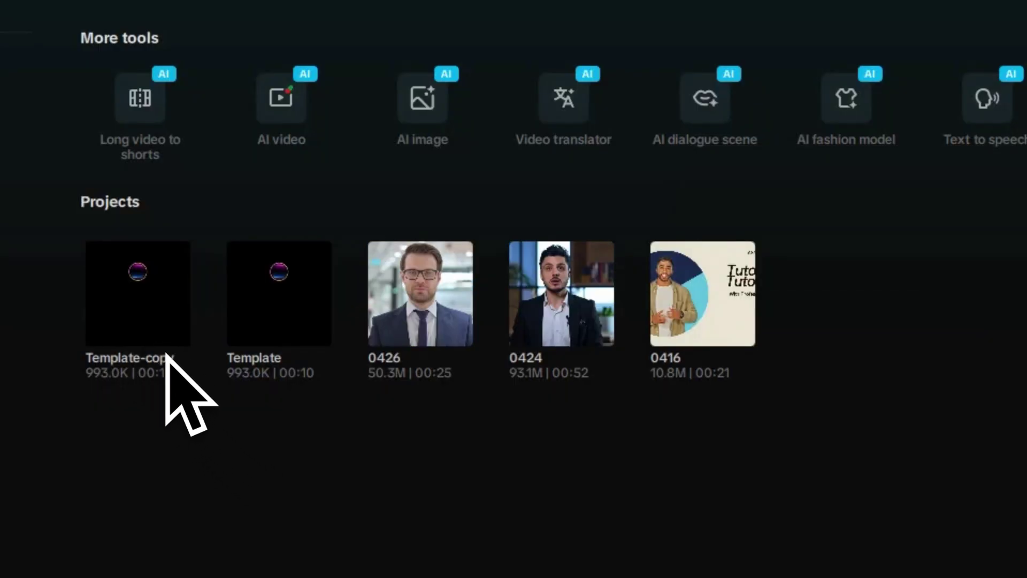
Rename the duplicated Template project as "For Clients"
left_click(177, 332)
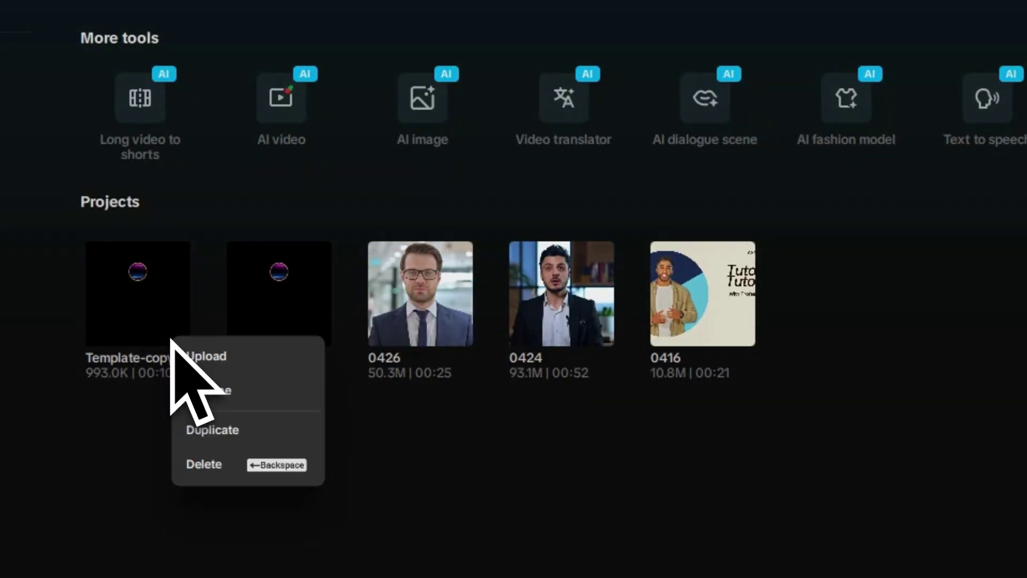
left_click(231, 396)
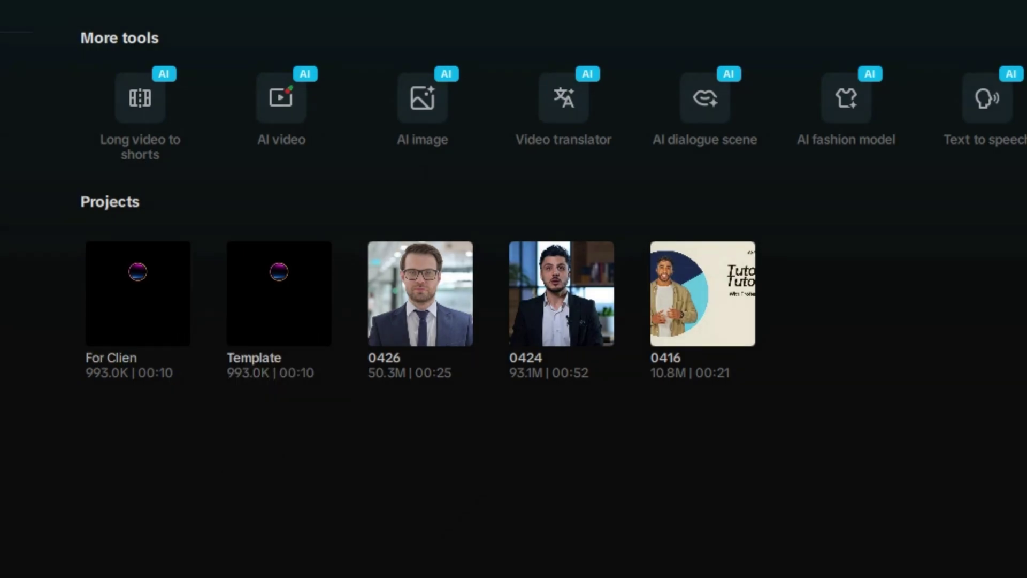
type("For Clients")
key("Return")
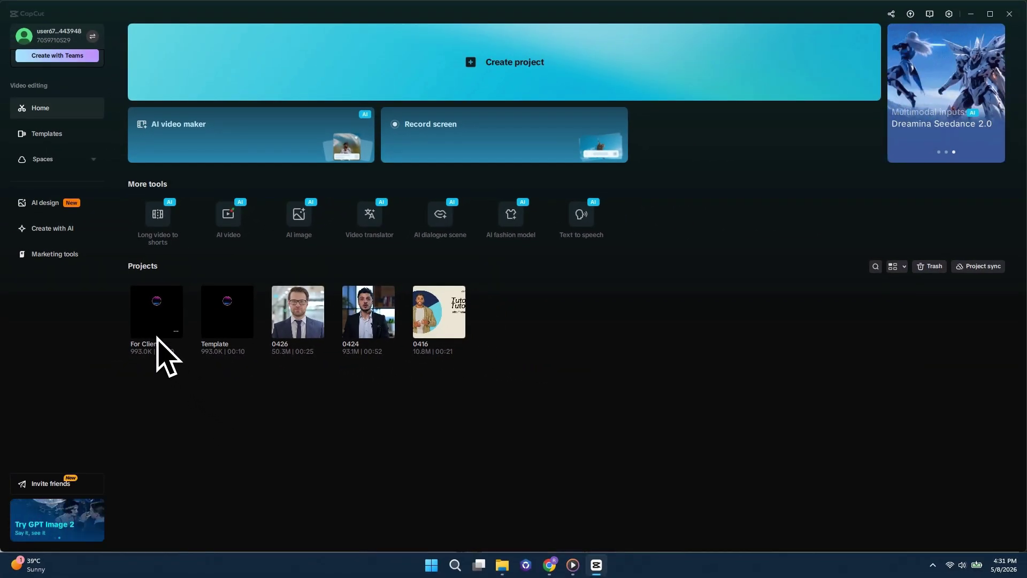
Delete the For Clients project from the project list by moving it to the trash
mouse_move(152, 339)
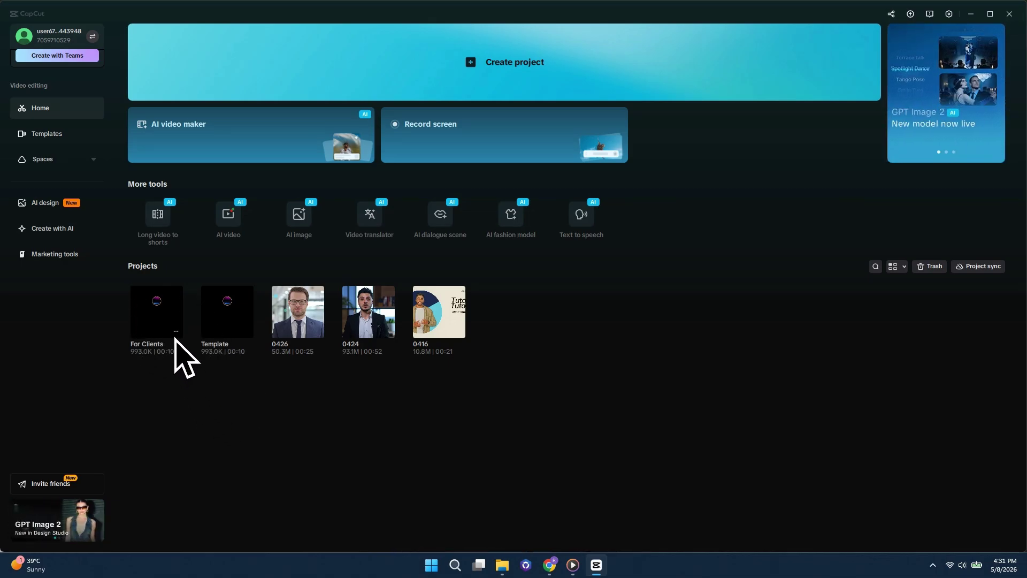
left_click(175, 331)
left_click(188, 398)
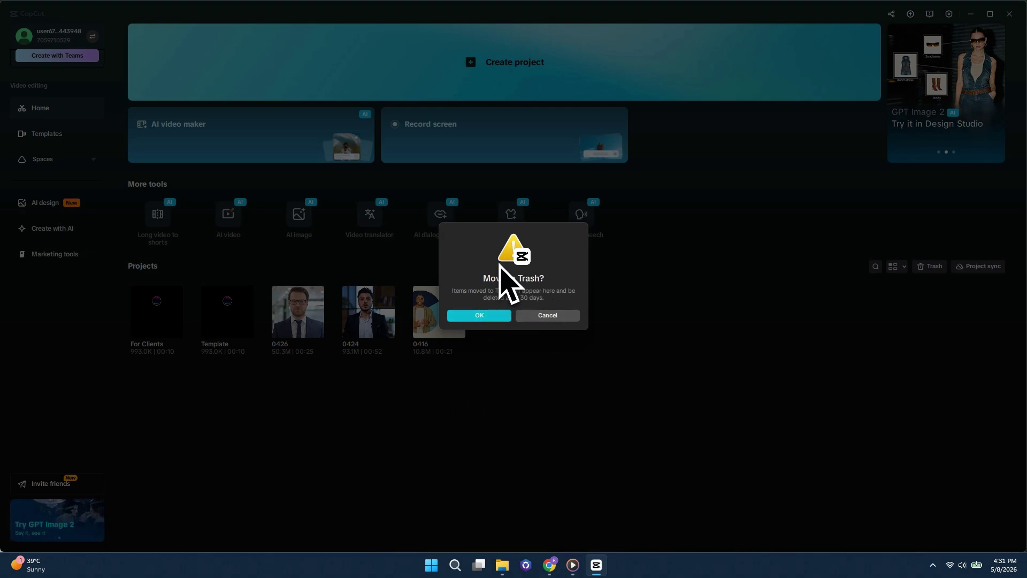
left_click(496, 328)
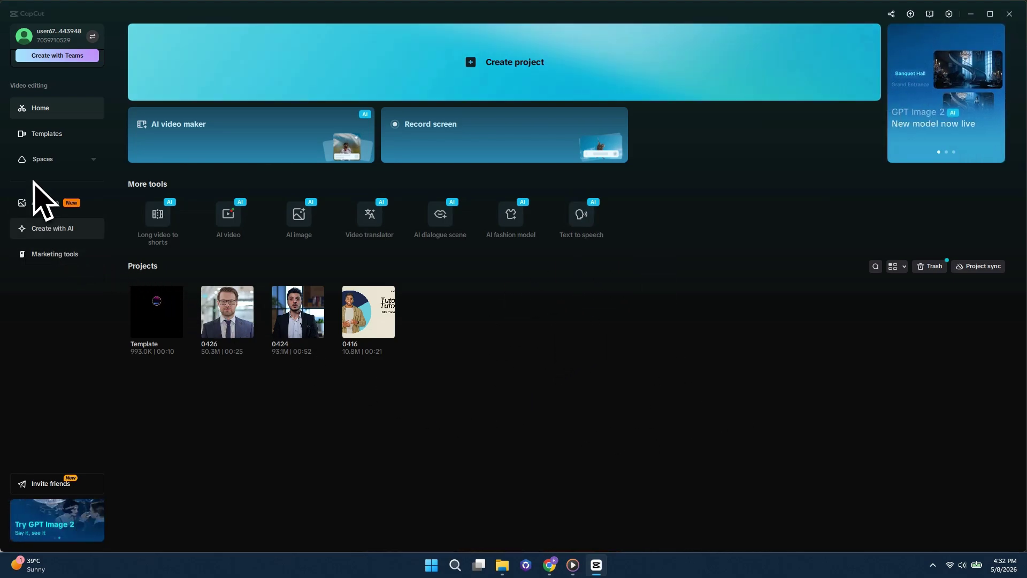
Browse the template library's For you, Daily life and AI categories to examine the ready-made templates on offer
left_click(50, 135)
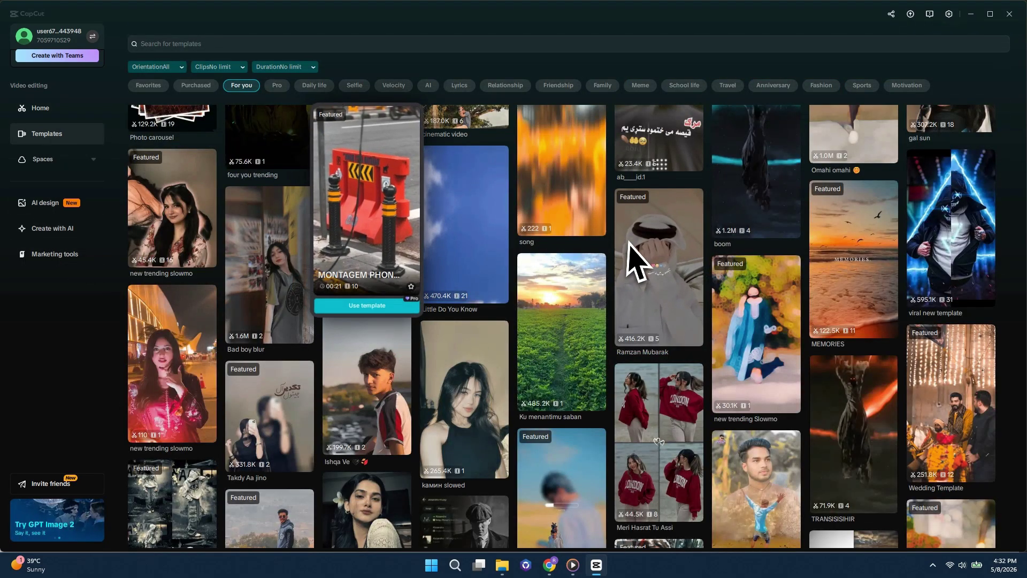
scroll(630, 244, "down", 5)
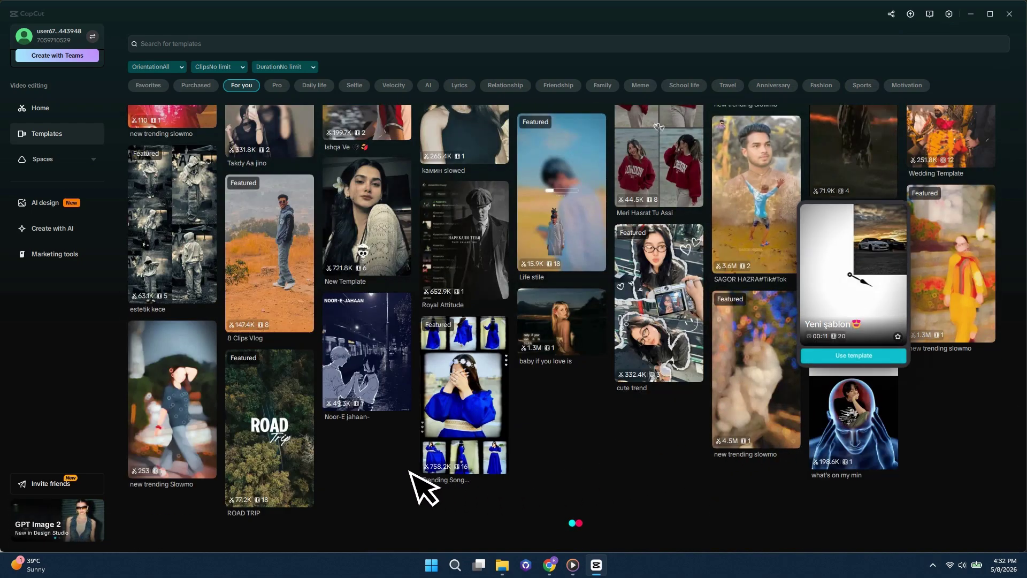
left_click(304, 85)
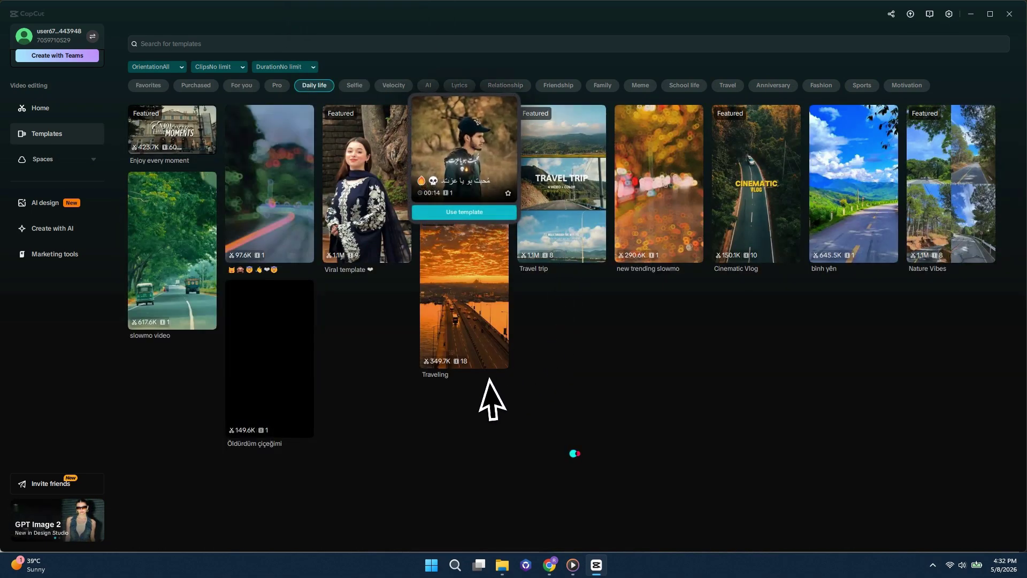
scroll(921, 332, "down", 2)
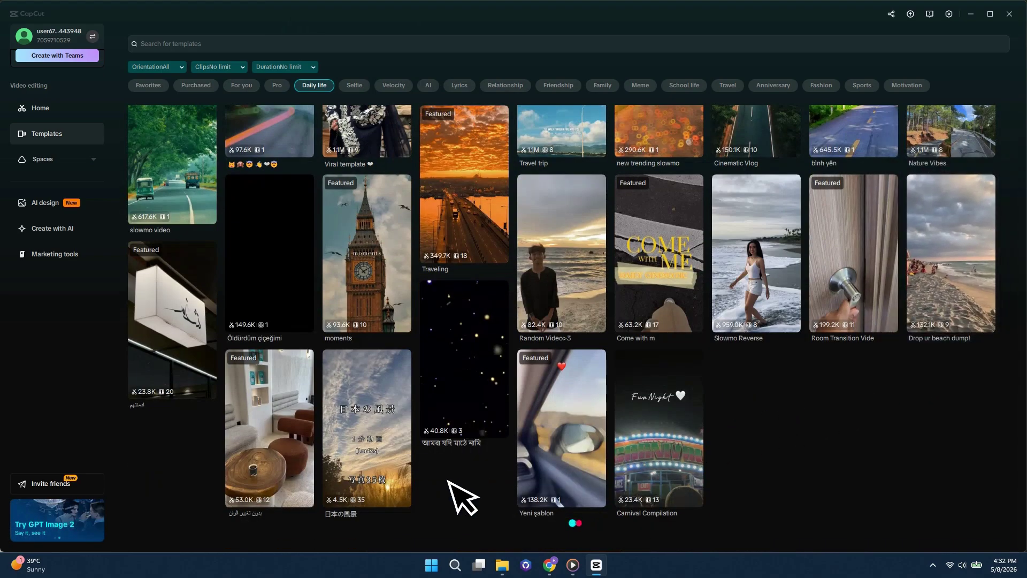
scroll(214, 495, "up", 2)
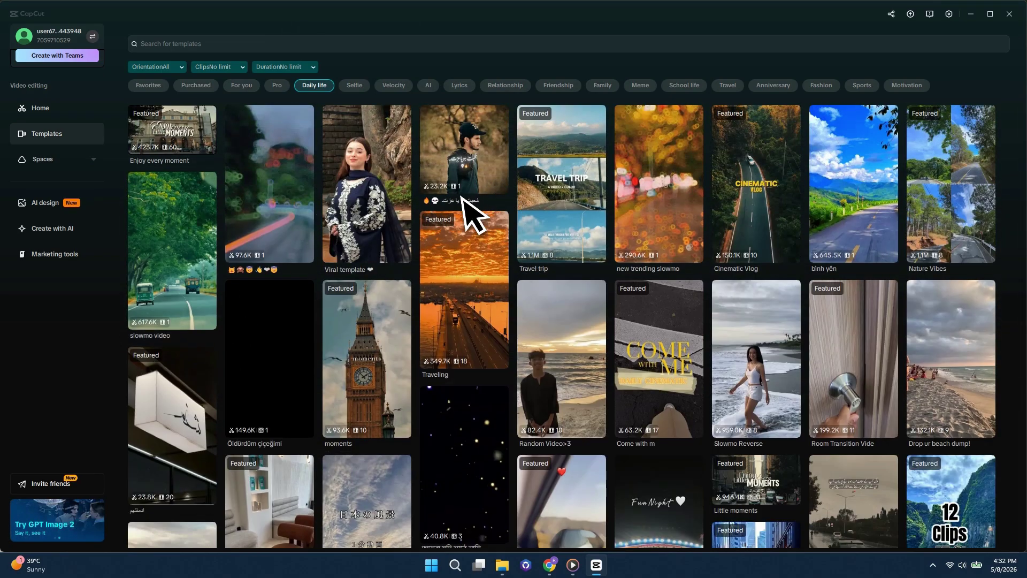
left_click(431, 90)
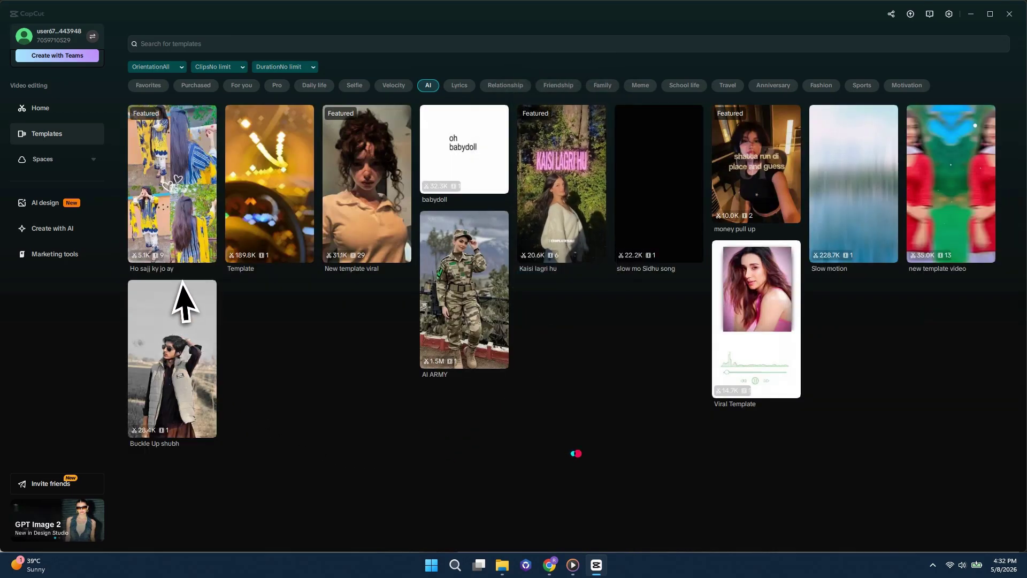
scroll(920, 375, "down", 2)
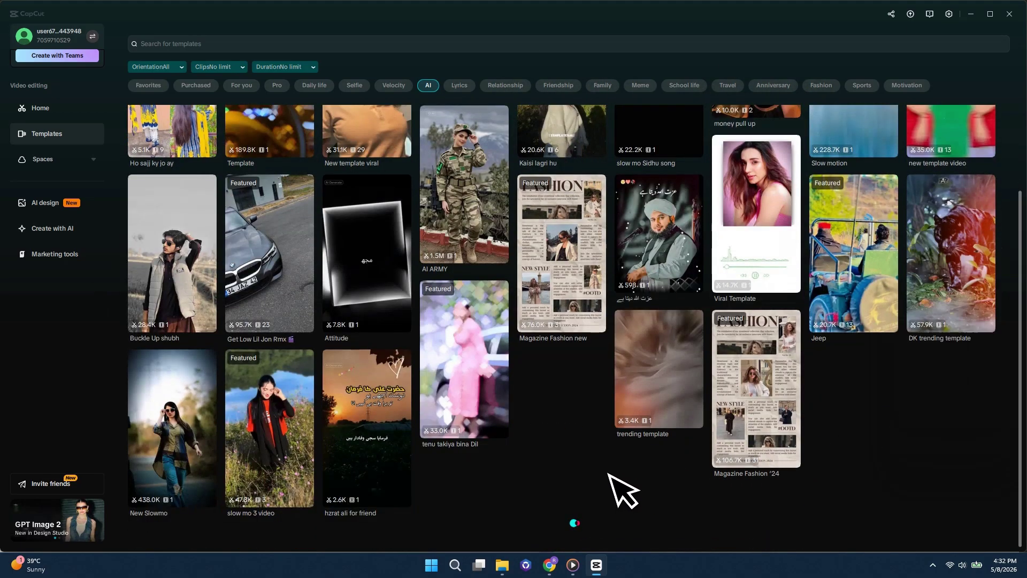
scroll(321, 455, "up", 2)
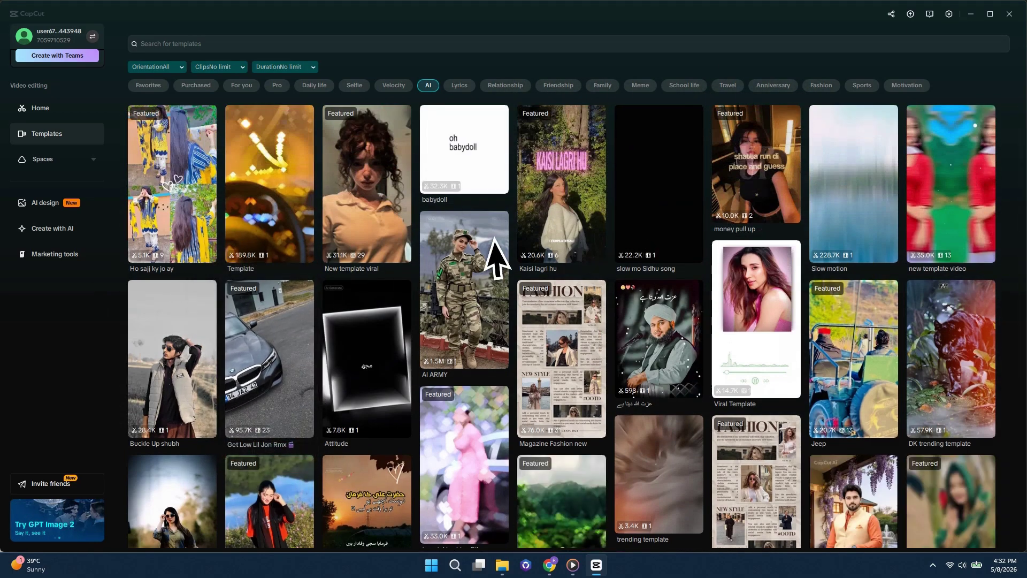